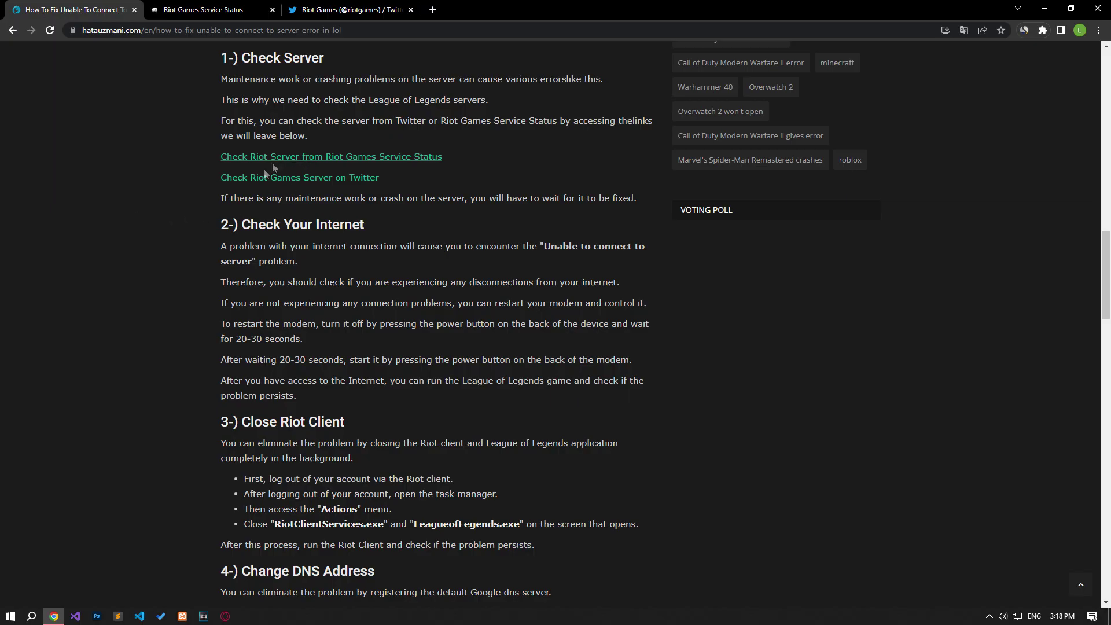
Open the Riot Games Service Status page in English
{"action": "left_click", "coordinate": [197, 6]}
{"action": "left_click", "coordinate": [517, 353]}
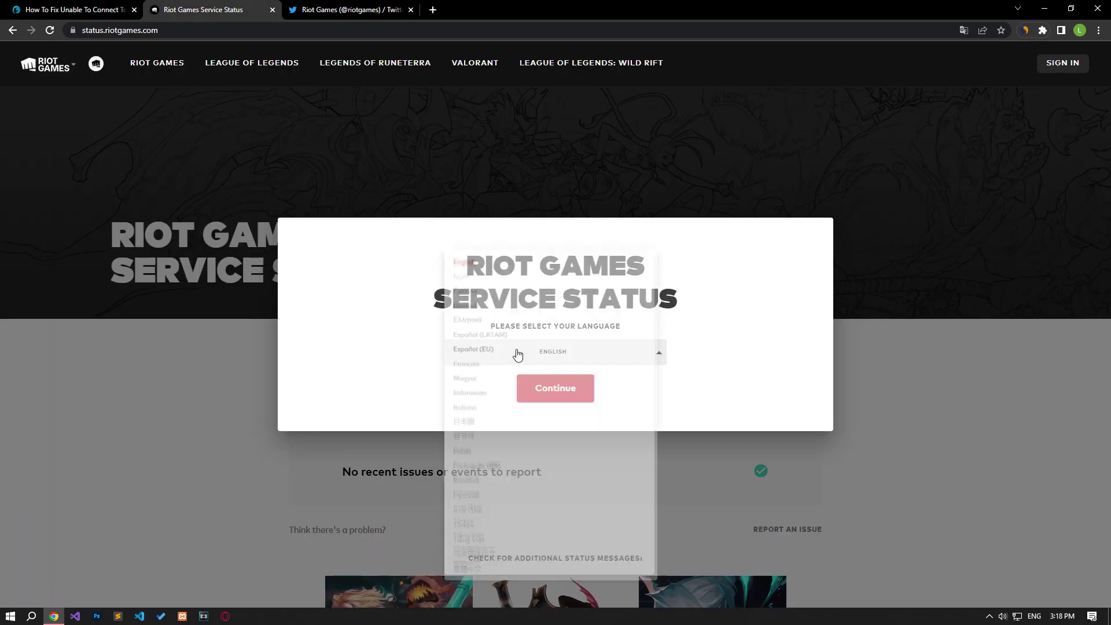
{"action": "left_click", "coordinate": [404, 294]}
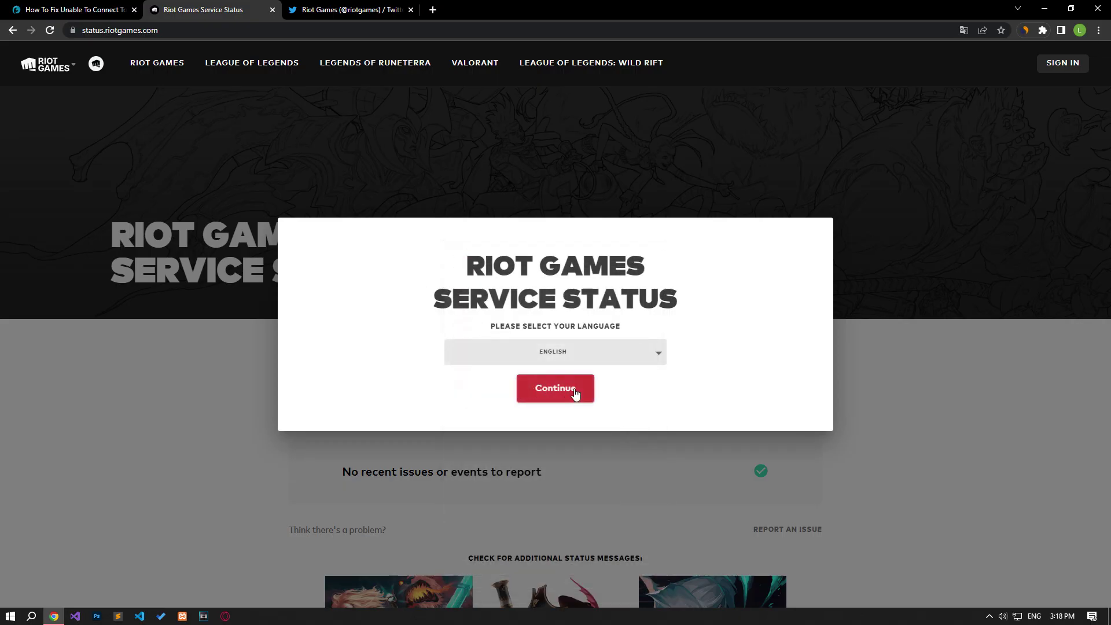
{"action": "left_click", "coordinate": [575, 392]}
{"action": "scroll", "coordinate": [575, 386], "scroll_direction": "down", "scroll_amount": 6}
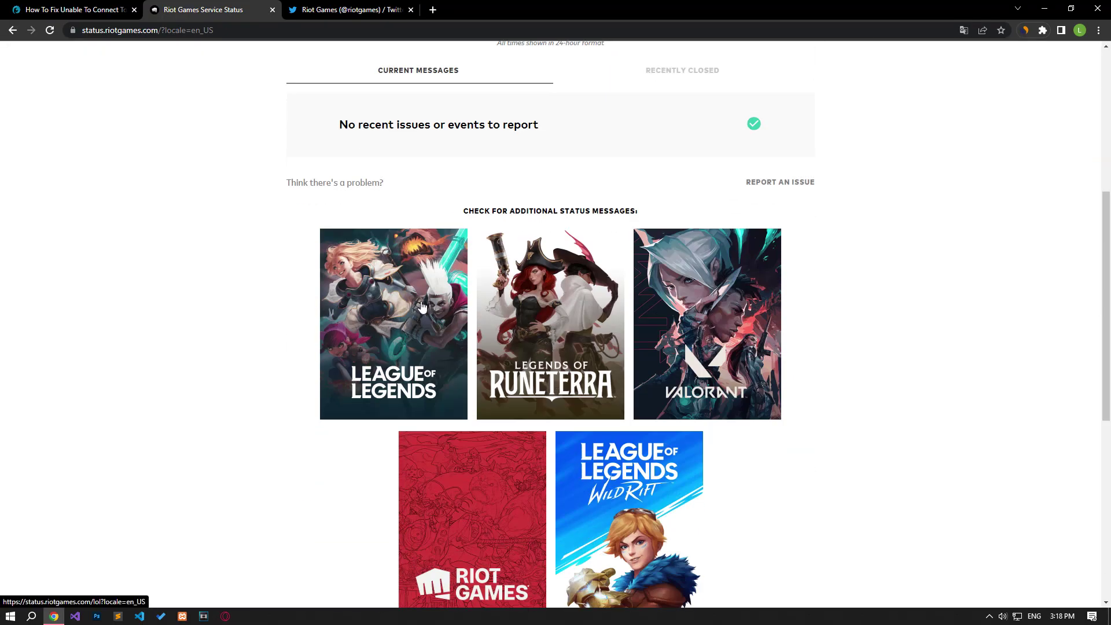
View League of Legends NA status with its two ranked-disabled notices, then check Riot's Twitter
{"action": "left_click", "coordinate": [421, 307]}
{"action": "left_click", "coordinate": [544, 359]}
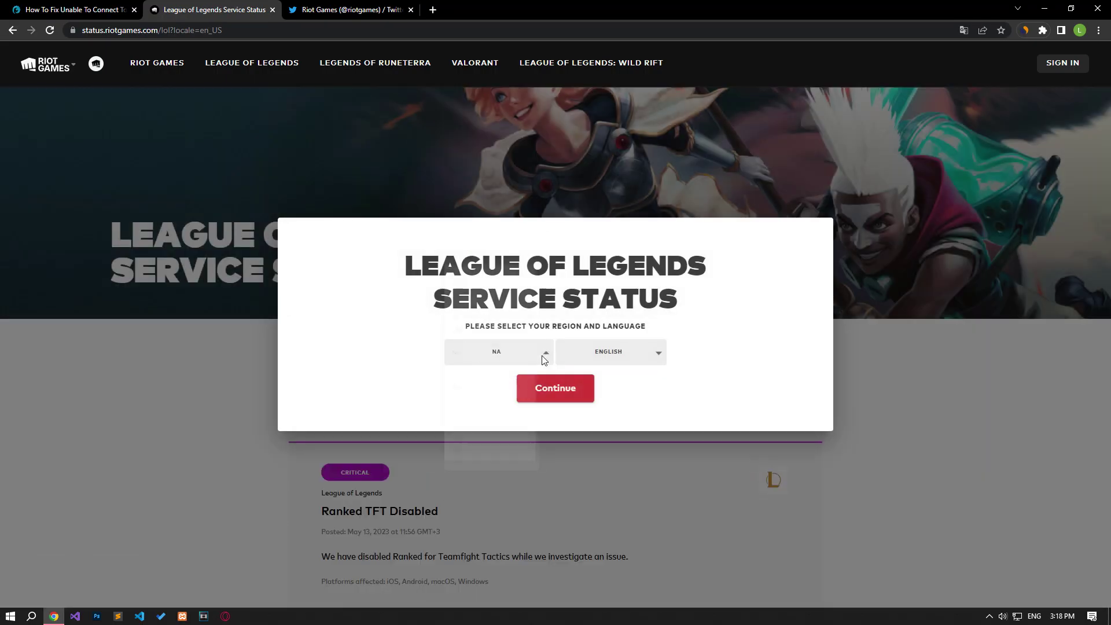
{"action": "left_click", "coordinate": [572, 418]}
{"action": "left_click", "coordinate": [555, 388]}
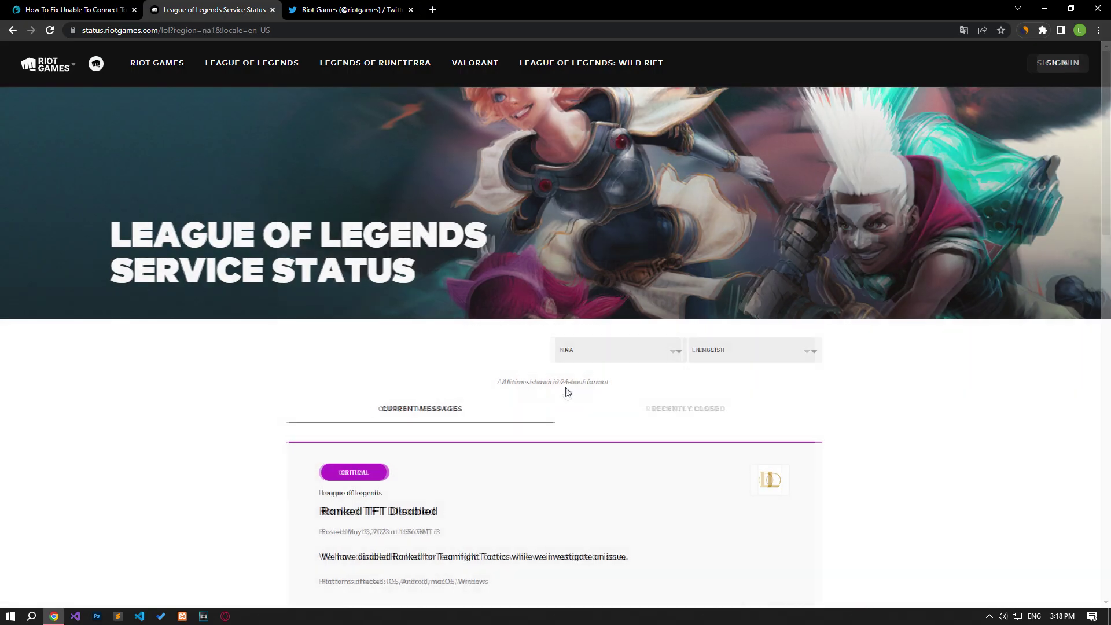
{"action": "scroll", "coordinate": [465, 389], "scroll_direction": "down", "scroll_amount": 3}
{"action": "scroll", "coordinate": [452, 391], "scroll_direction": "down", "scroll_amount": 1}
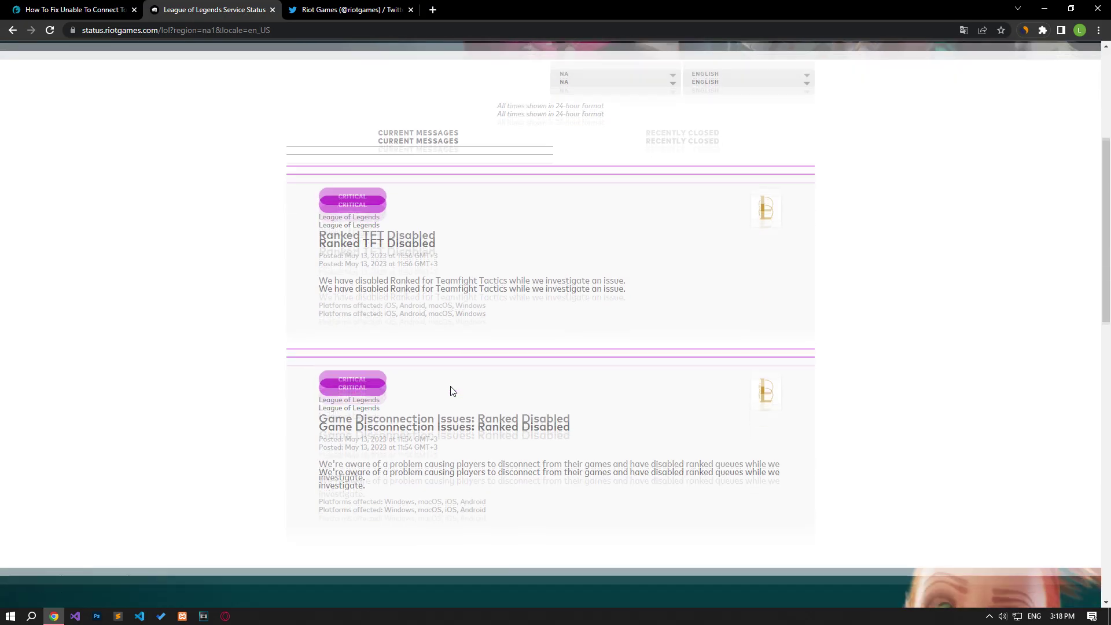
{"action": "left_click", "coordinate": [364, 13]}
{"action": "scroll", "coordinate": [527, 370], "scroll_direction": "down", "scroll_amount": 5}
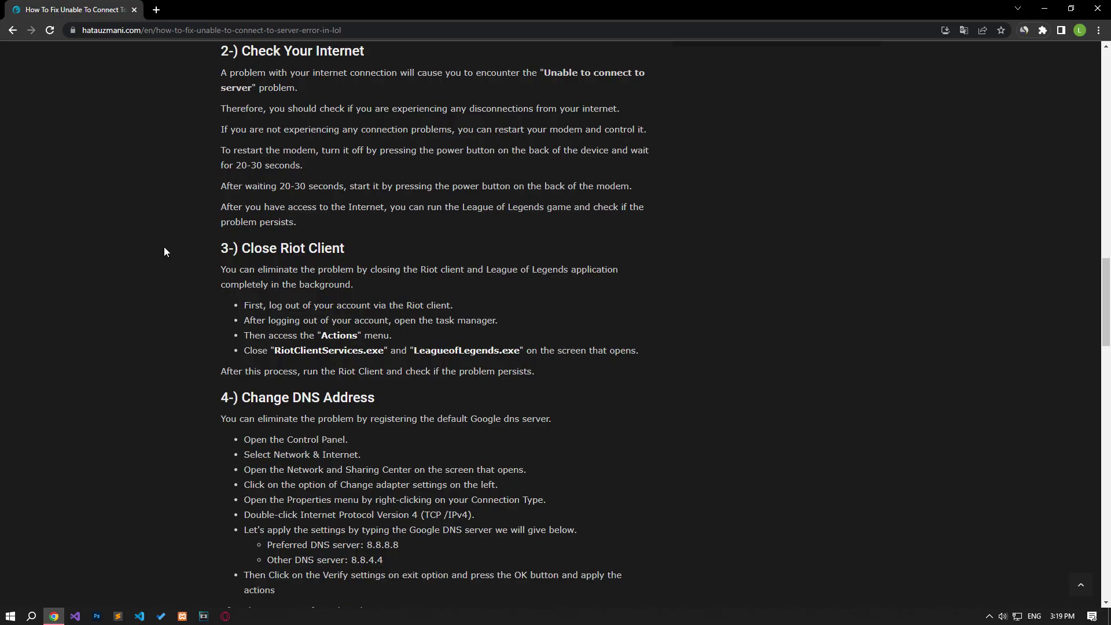
Scroll the guide down to its '3-) Close Riot Client' and Change DNS steps
{"action": "scroll", "coordinate": [164, 247], "scroll_direction": "down", "scroll_amount": 3}
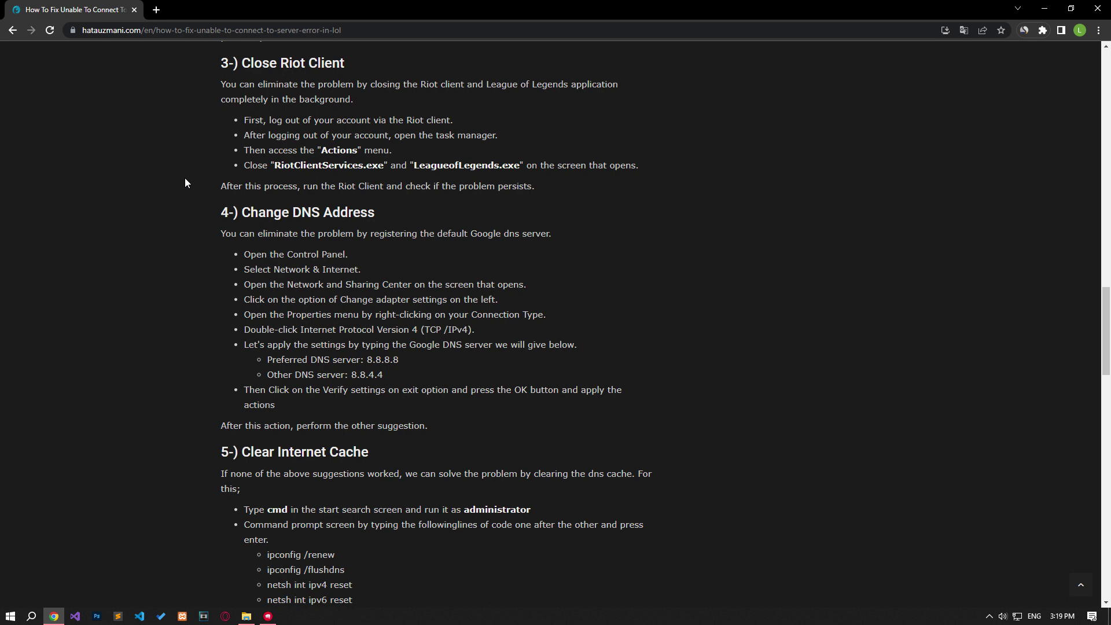
End the RiotClientServices.exe process from Task Manager's Details list
{"action": "right_click", "coordinate": [423, 617]}
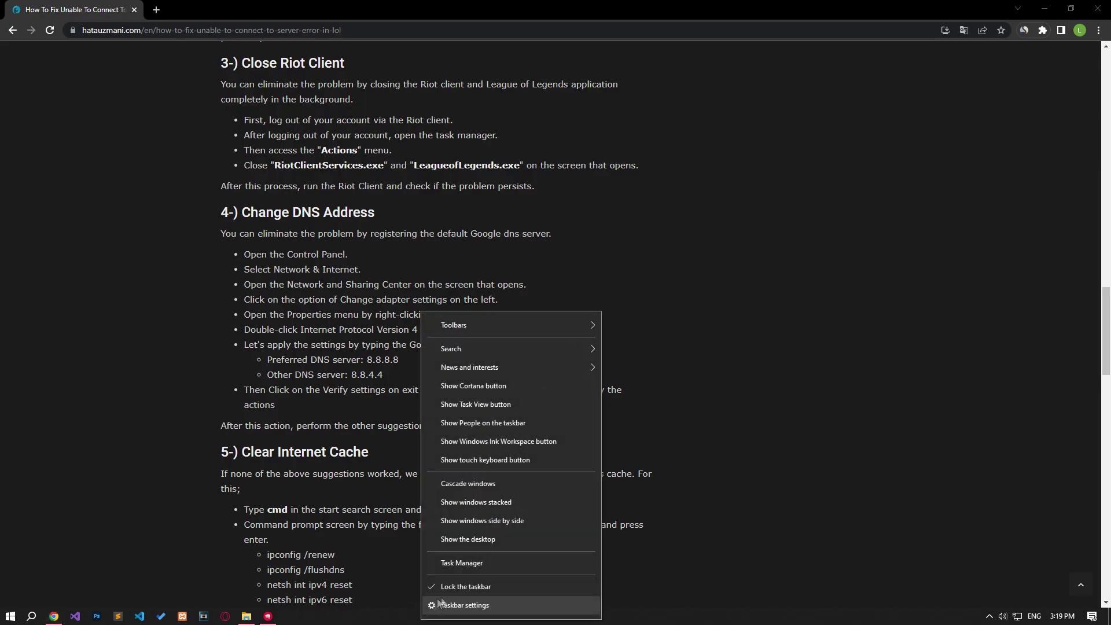
{"action": "left_click", "coordinate": [475, 563]}
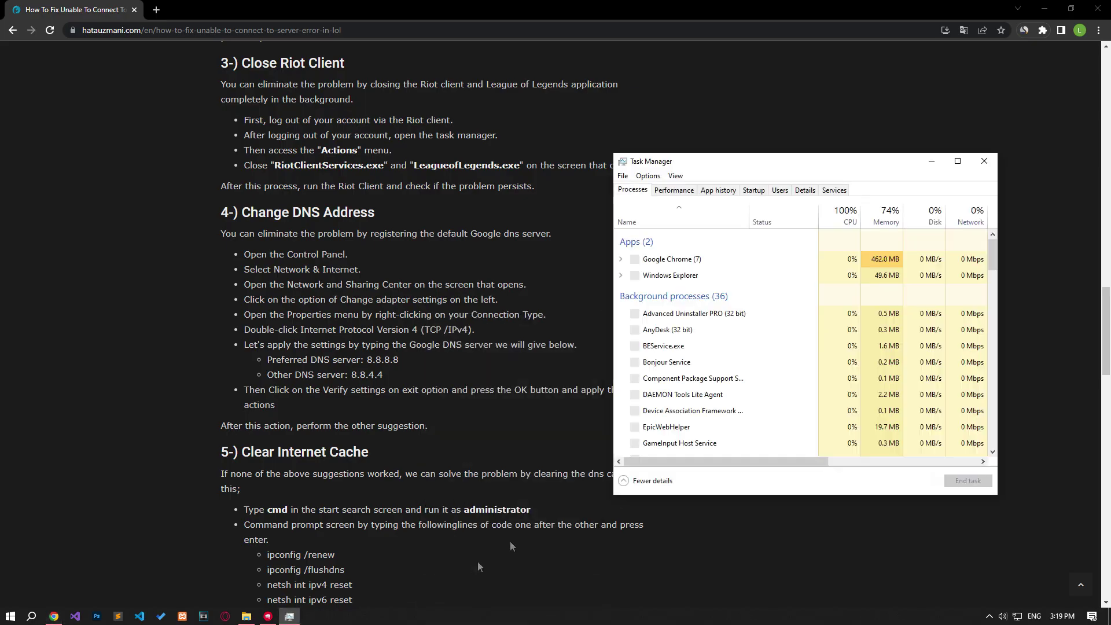
{"action": "left_click", "coordinate": [807, 191]}
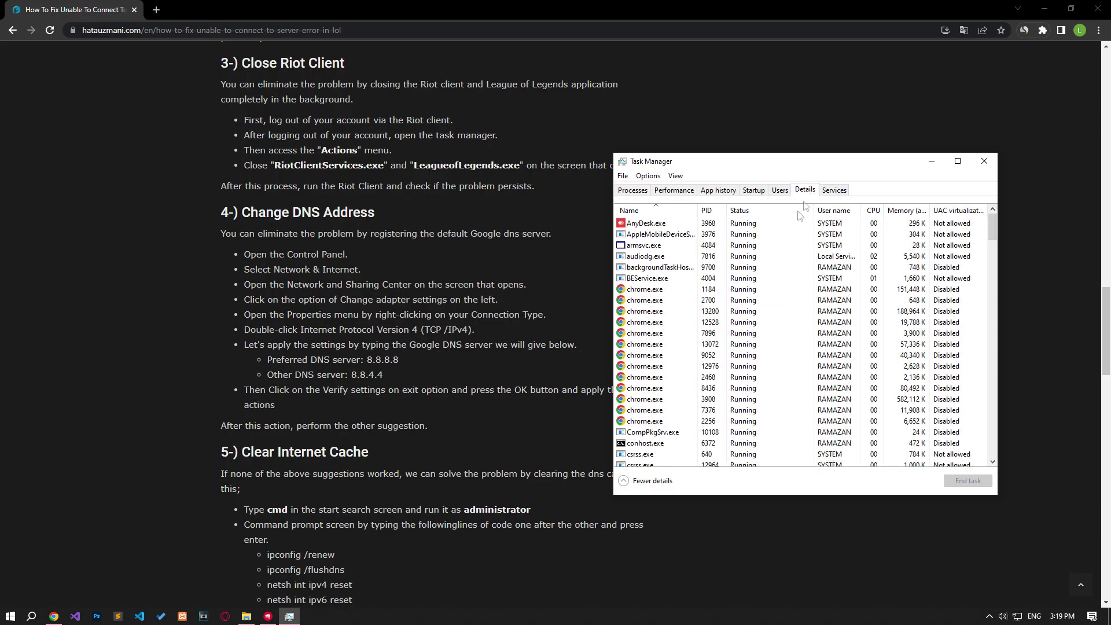
{"action": "left_click", "coordinate": [660, 269]}
{"action": "type", "text": "riotclients"}
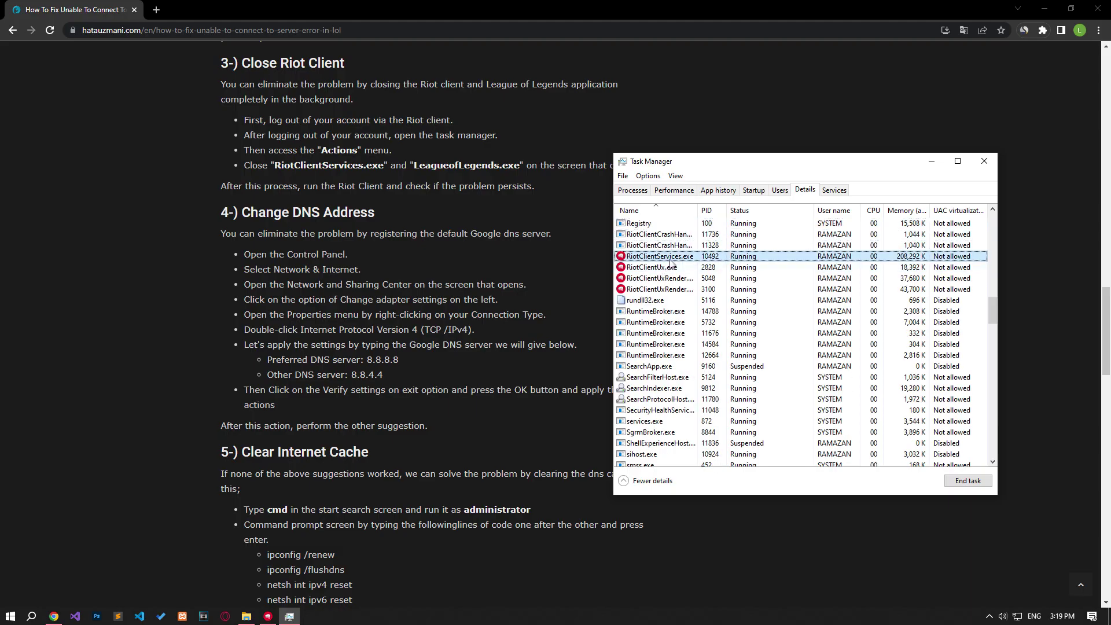
{"action": "left_click", "coordinate": [968, 481]}
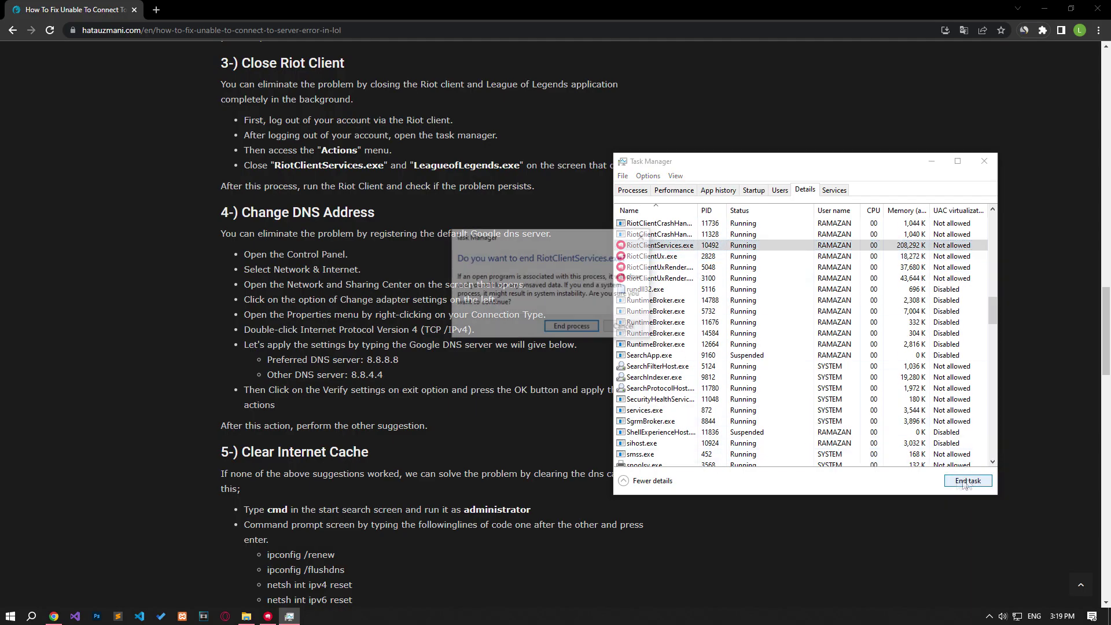
{"action": "left_click", "coordinate": [552, 327]}
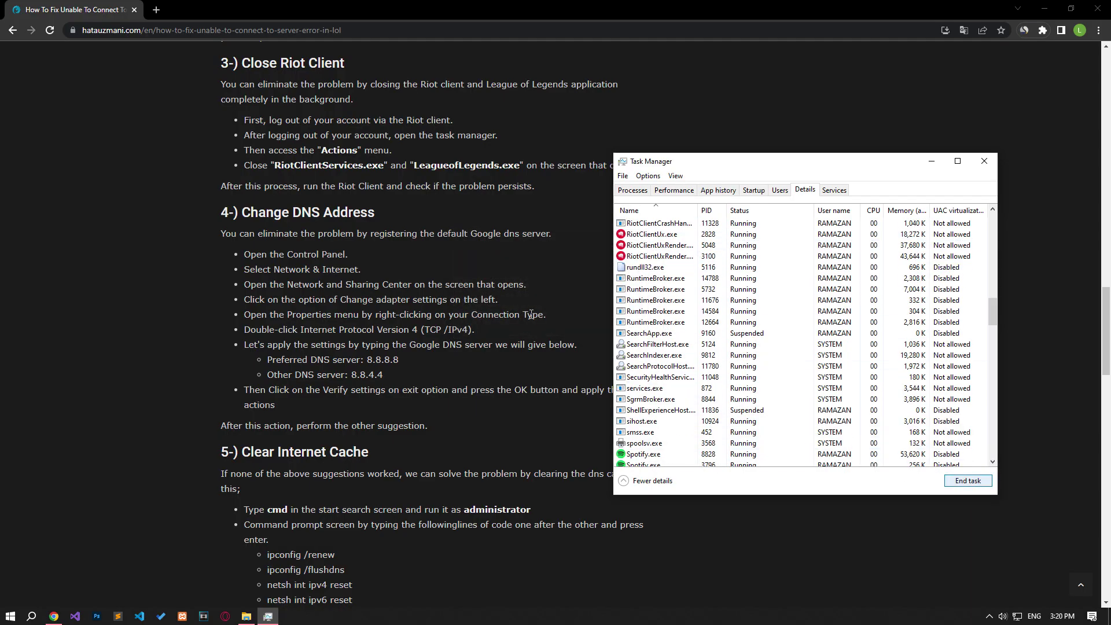
Select the LeagueofLegends.exe name in the guide and return to Task Manager
{"action": "left_click", "coordinate": [416, 164]}
{"action": "left_click_drag", "start_coordinate": [414, 165], "coordinate": [520, 165]}
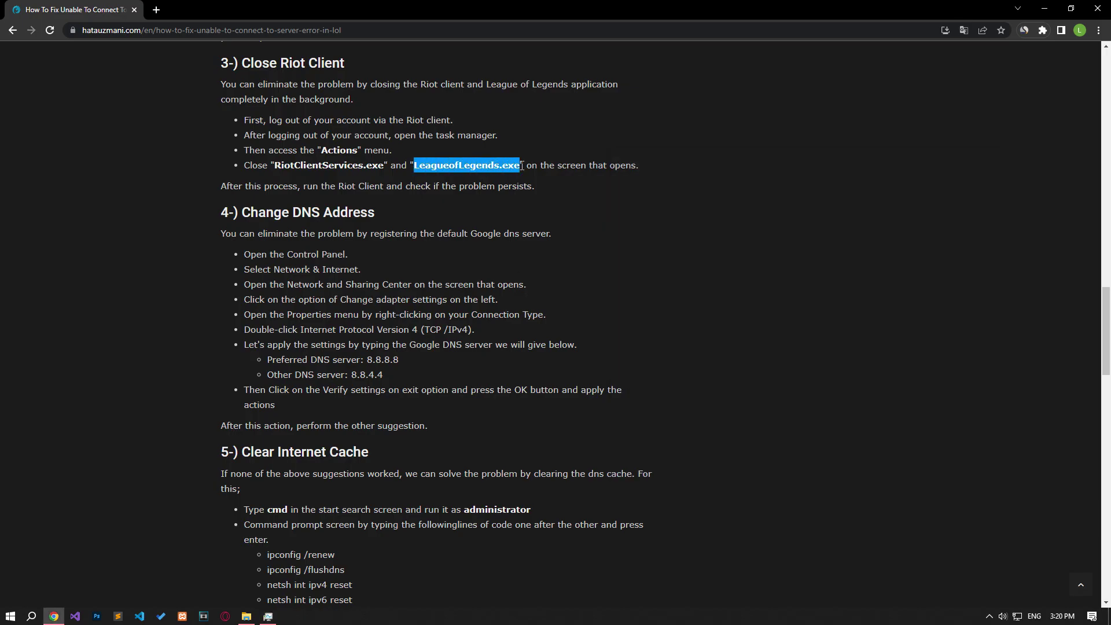
{"action": "left_click", "coordinate": [268, 617]}
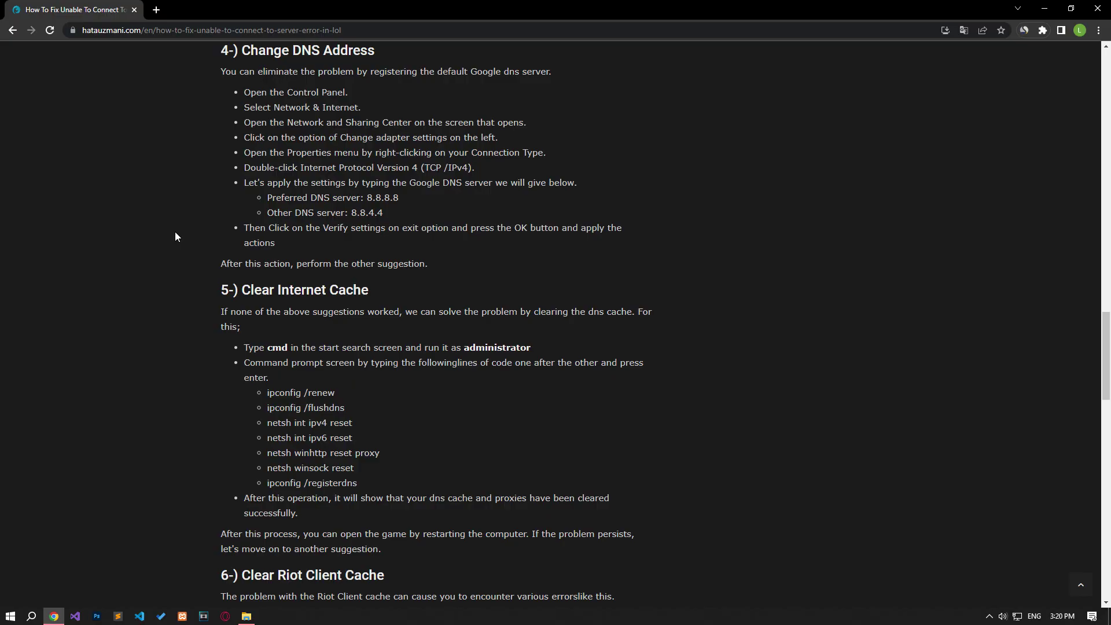
Open the Ethernet connection's properties via Control Panel's Network and Sharing Center
{"action": "left_click", "coordinate": [4, 617]}
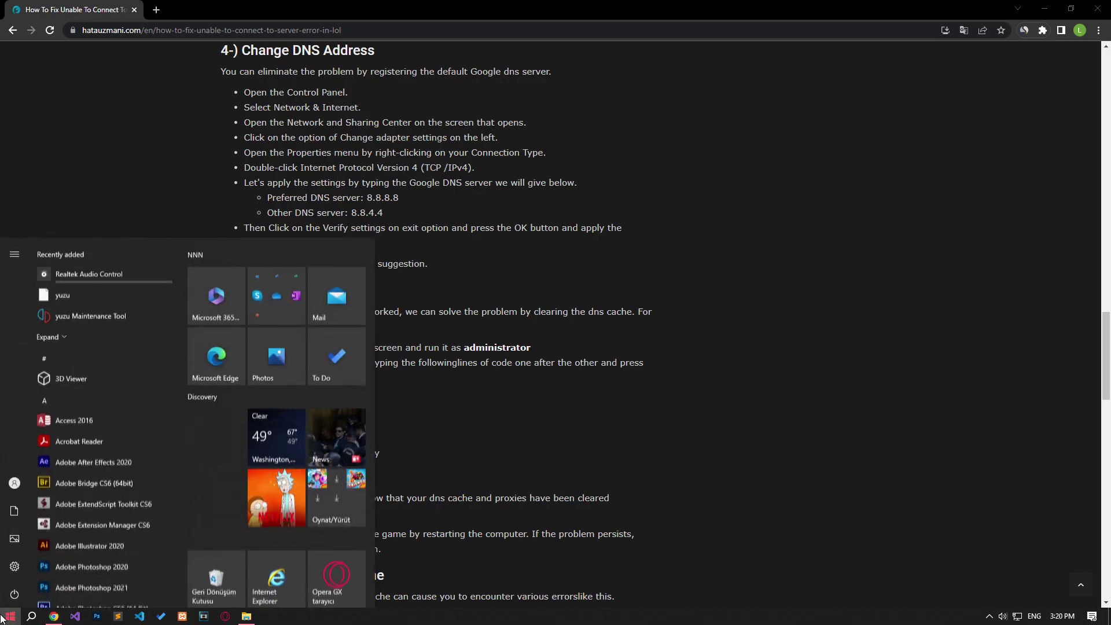
{"action": "type", "text": "control"}
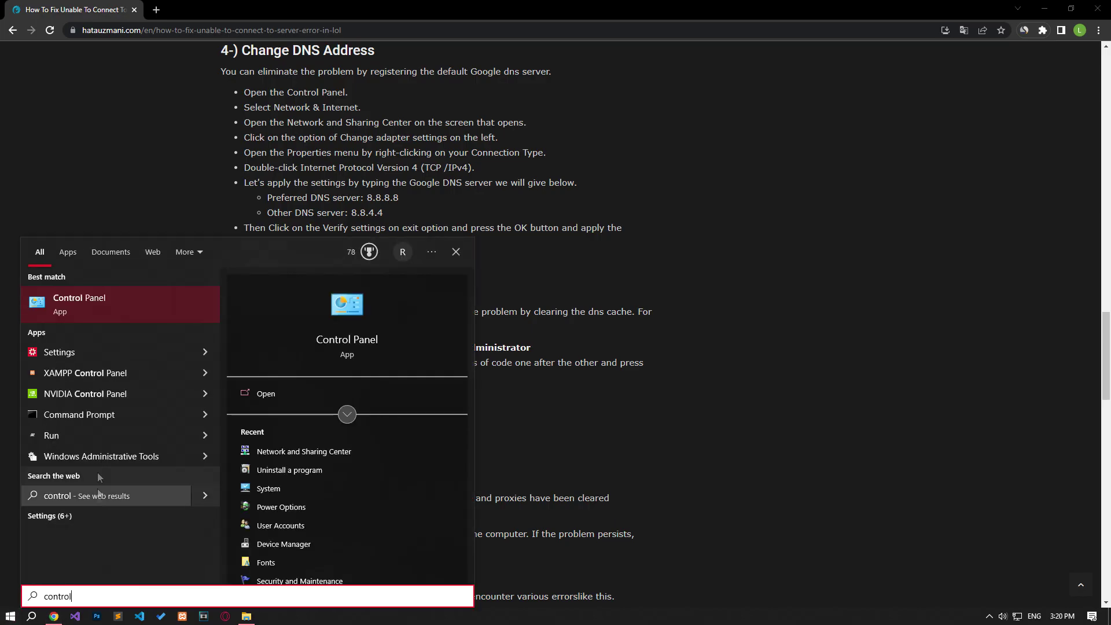
{"action": "left_click", "coordinate": [116, 303]}
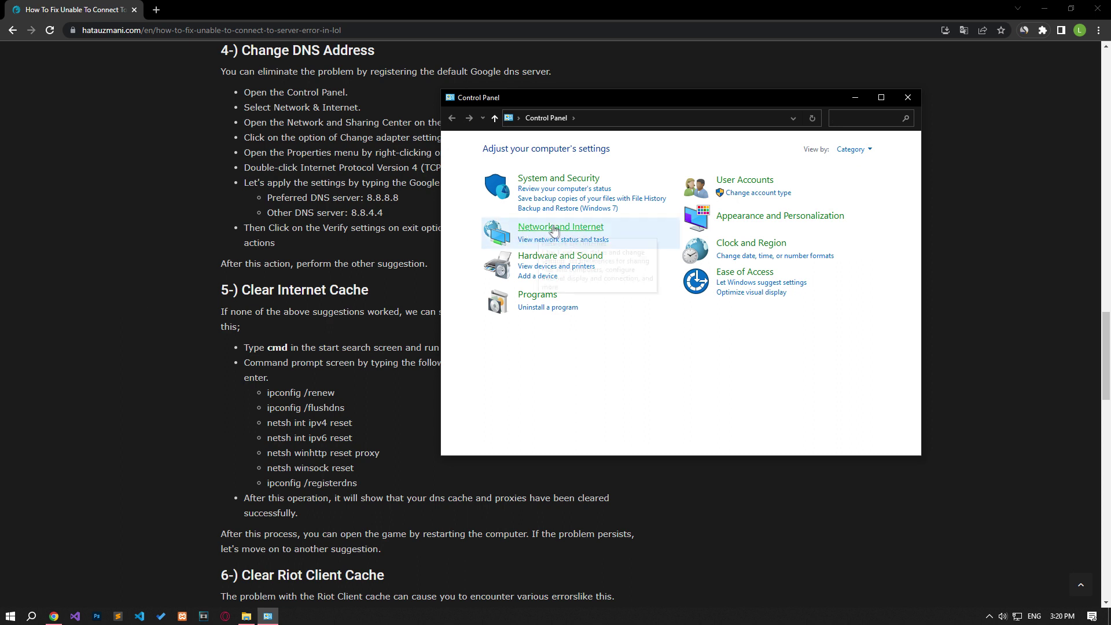
{"action": "left_click", "coordinate": [593, 228]}
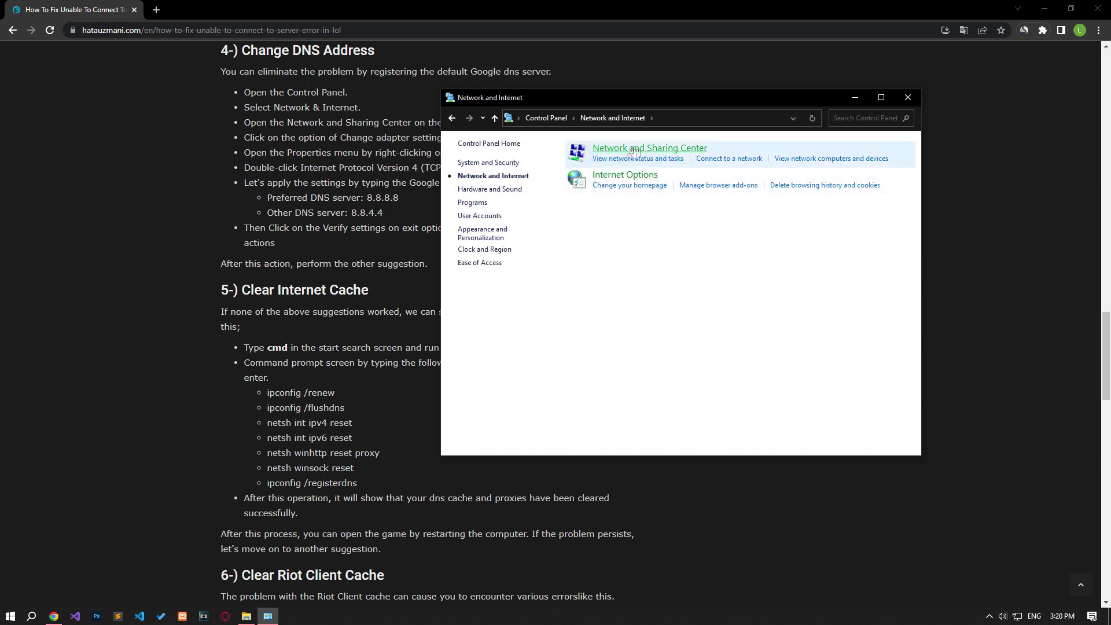
{"action": "left_click", "coordinate": [691, 150]}
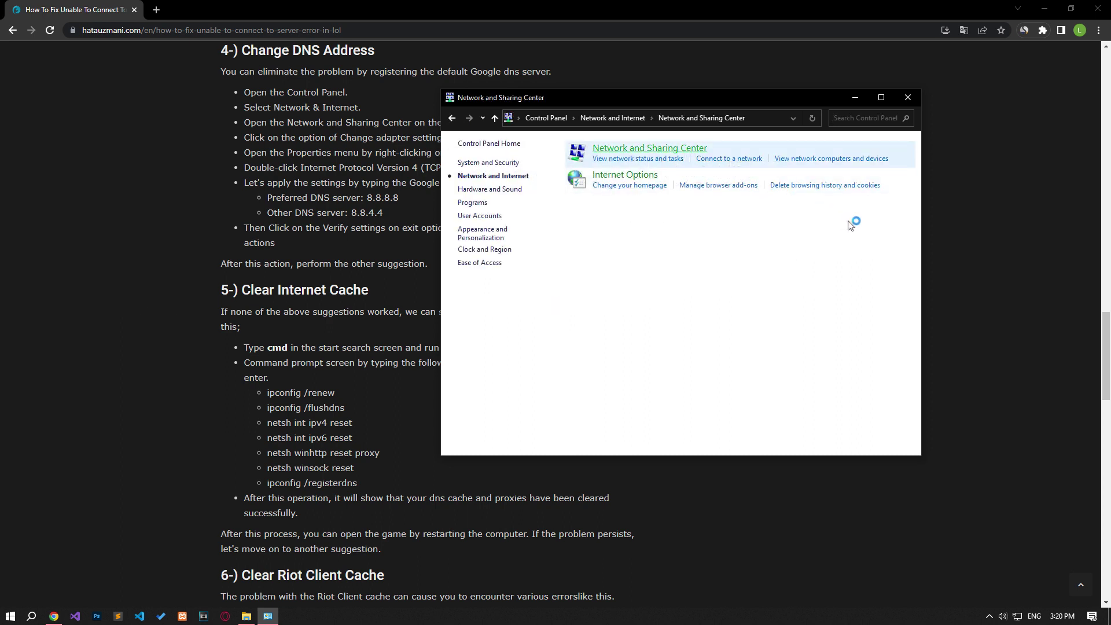
{"action": "left_click", "coordinate": [816, 188]}
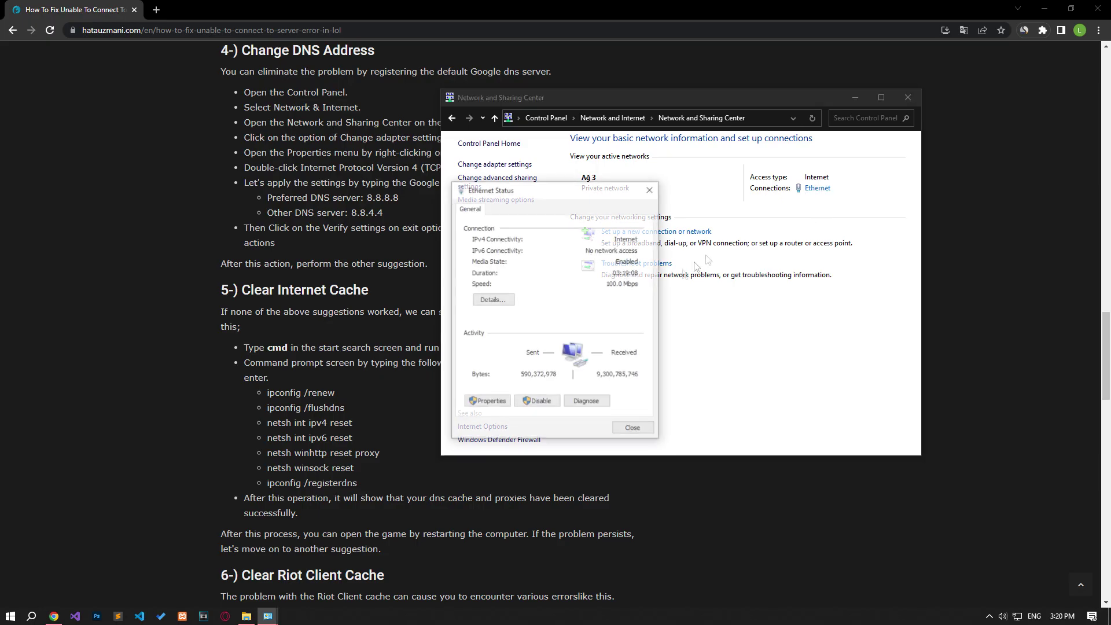
{"action": "left_click", "coordinate": [494, 404]}
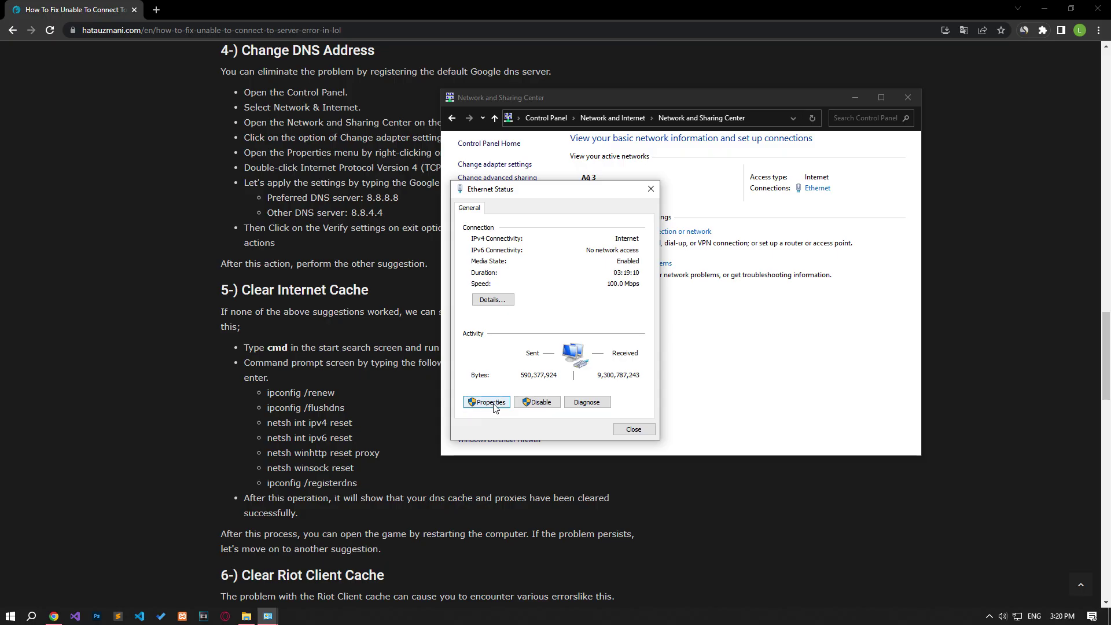
Set the TCP/IPv4 DNS servers manually to Google's 8.8.8.8
{"action": "left_click", "coordinate": [570, 331]}
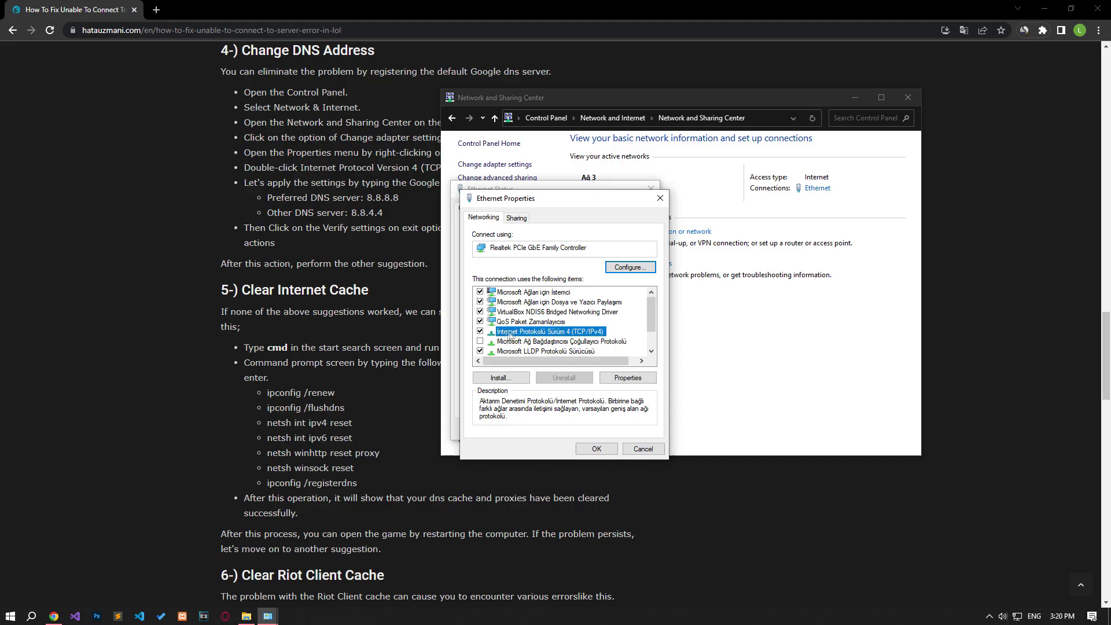
{"action": "double_click", "coordinate": [588, 335]}
{"action": "left_click", "coordinate": [541, 404]}
{"action": "type", "text": "8.8.8"}
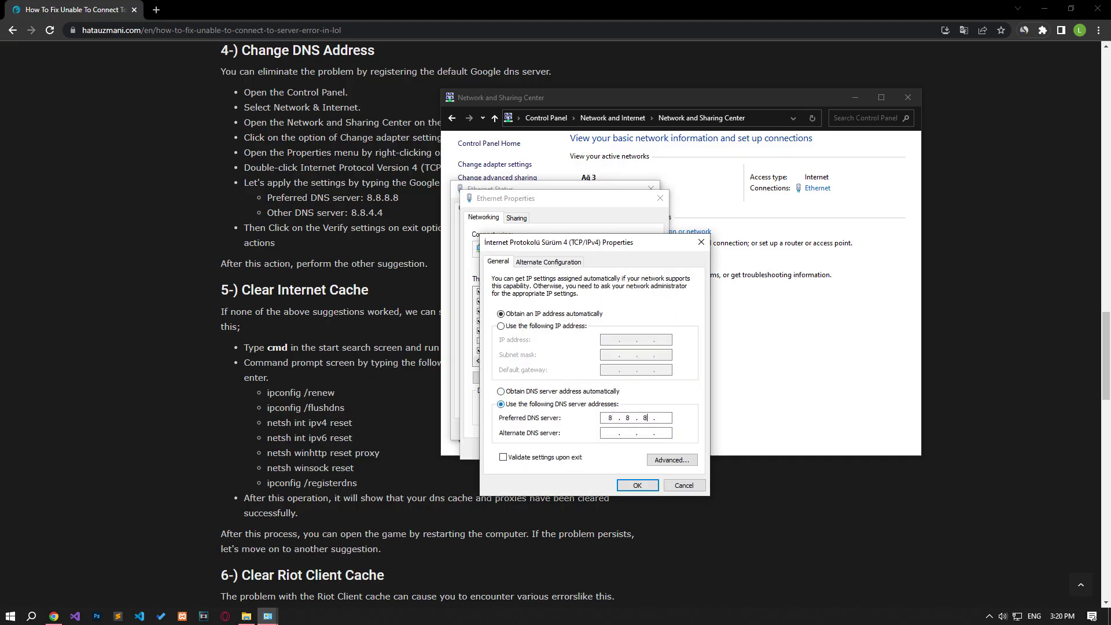
{"action": "type", "text": ".8"}
{"action": "type", "text": "8"}
{"action": "left_click", "coordinate": [638, 485]}
Leave TCP/IPv6 disabled, apply the Ethernet settings, and close the network windows
{"action": "scroll", "coordinate": [557, 336], "scroll_direction": "down", "scroll_amount": 1}
{"action": "left_click", "coordinate": [552, 333]}
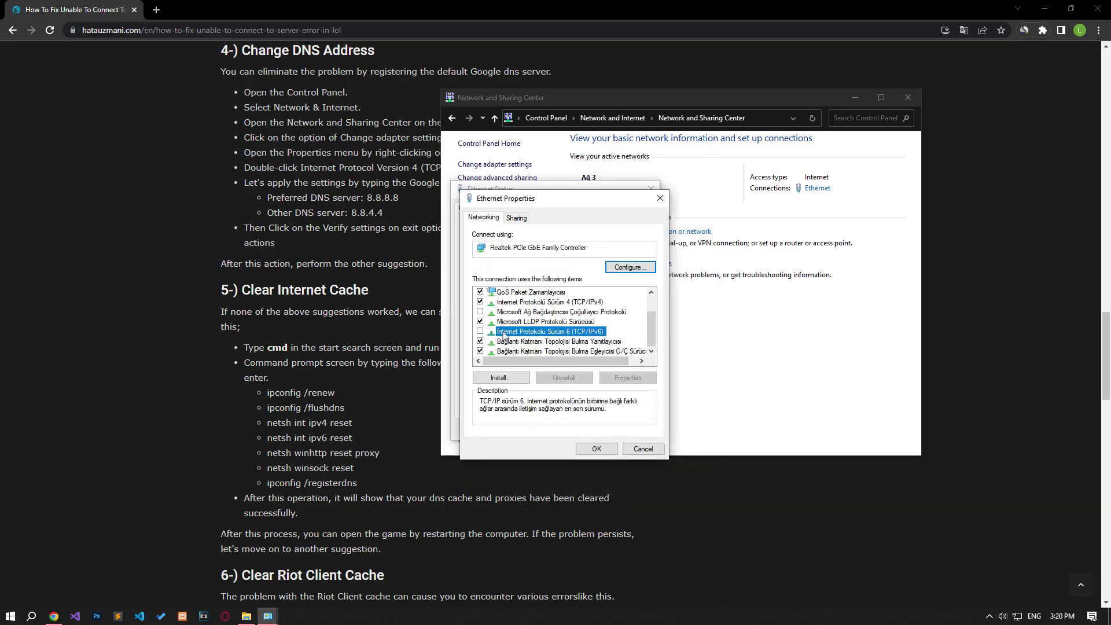
{"action": "left_click", "coordinate": [480, 331]}
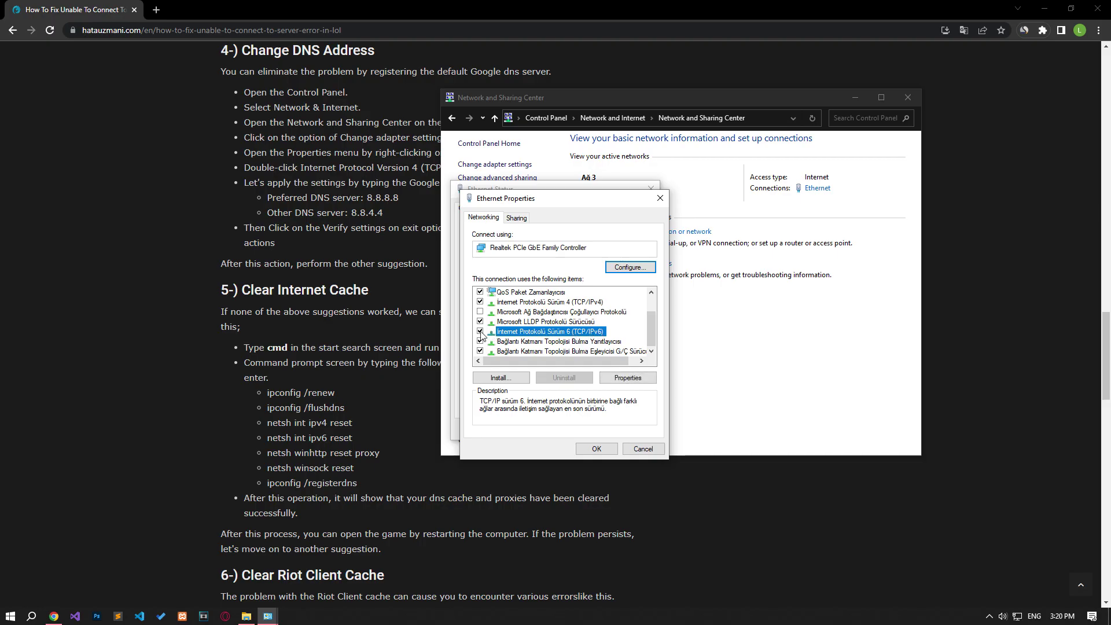
{"action": "left_click", "coordinate": [480, 331]}
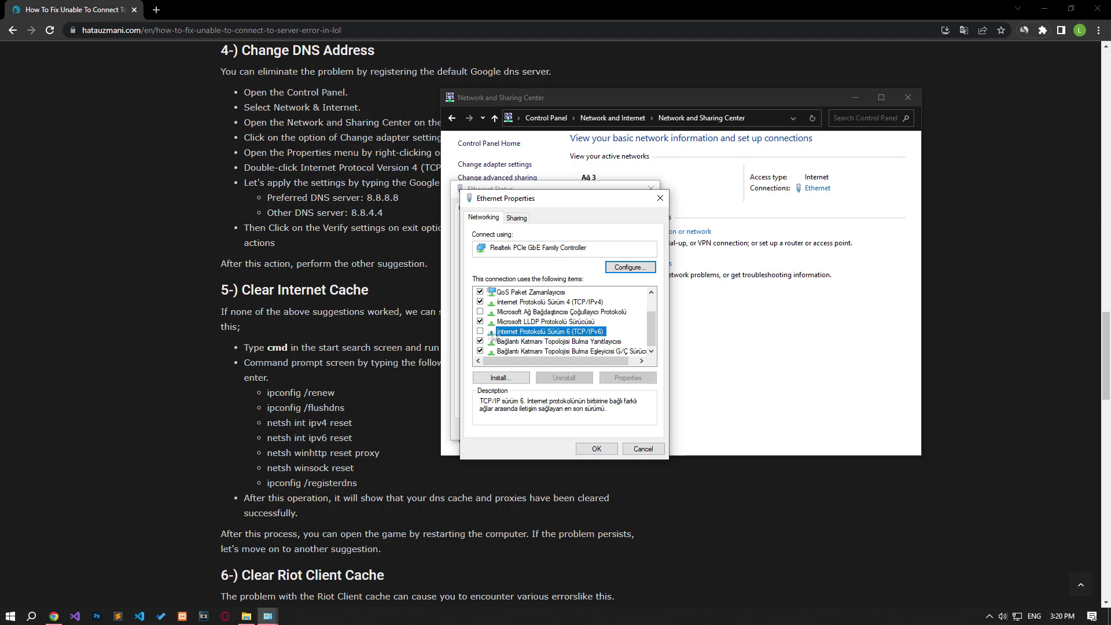
{"action": "left_click", "coordinate": [598, 450]}
{"action": "left_click", "coordinate": [634, 431]}
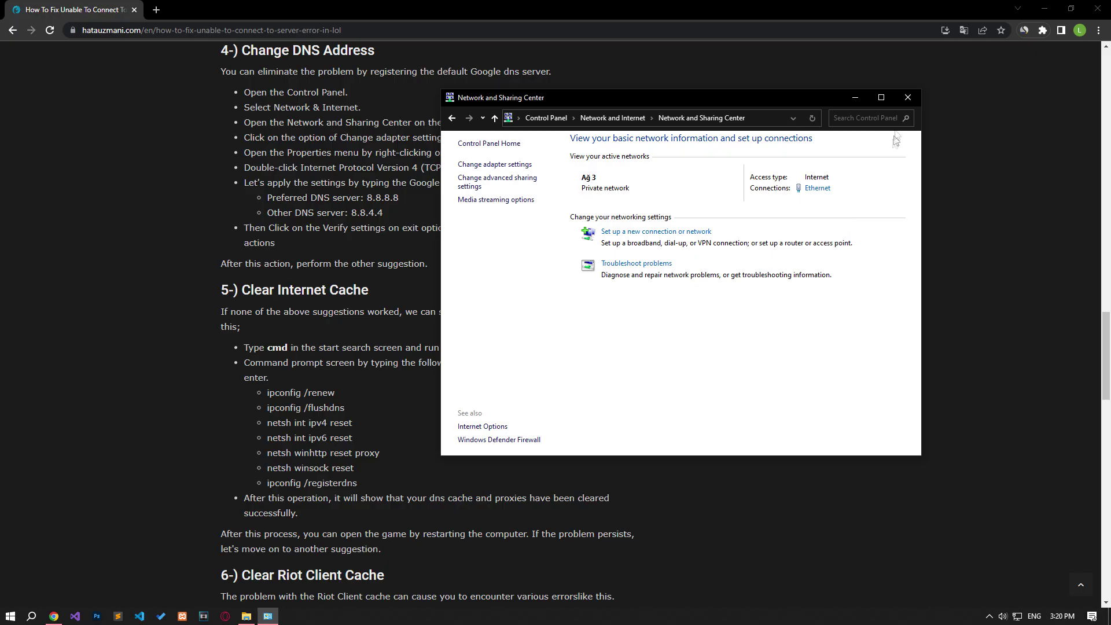
{"action": "left_click", "coordinate": [908, 97]}
Launch Command Prompt as administrator beside the guide
{"action": "left_click", "coordinate": [2, 618]}
{"action": "type", "text": "cmd"}
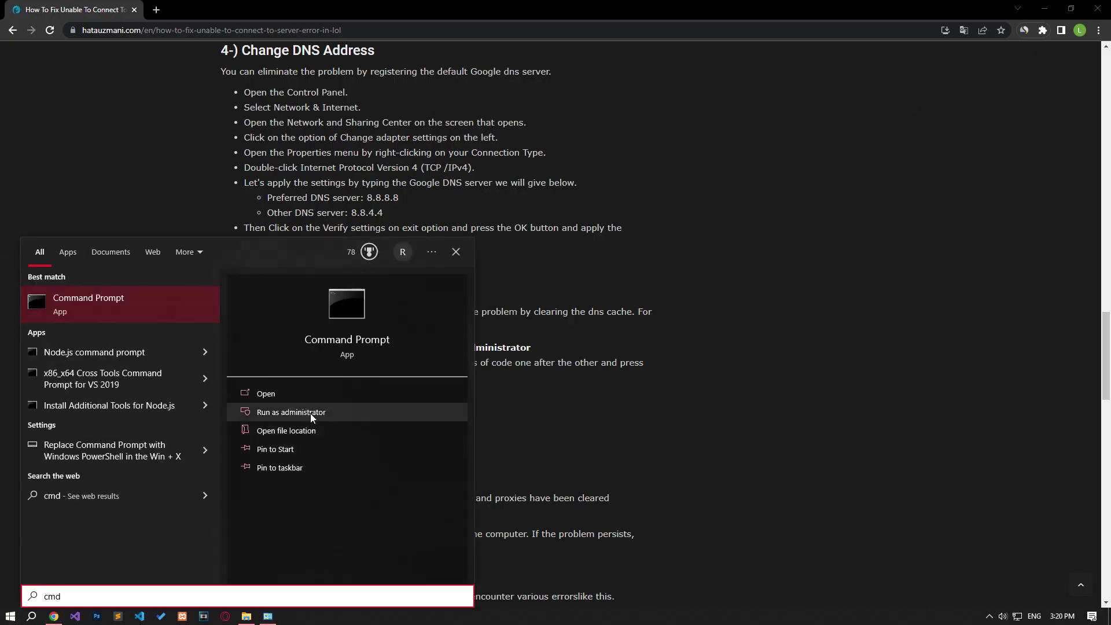
{"action": "left_click", "coordinate": [310, 413]}
{"action": "left_click_drag", "start_coordinate": [219, 53], "coordinate": [742, 198]}
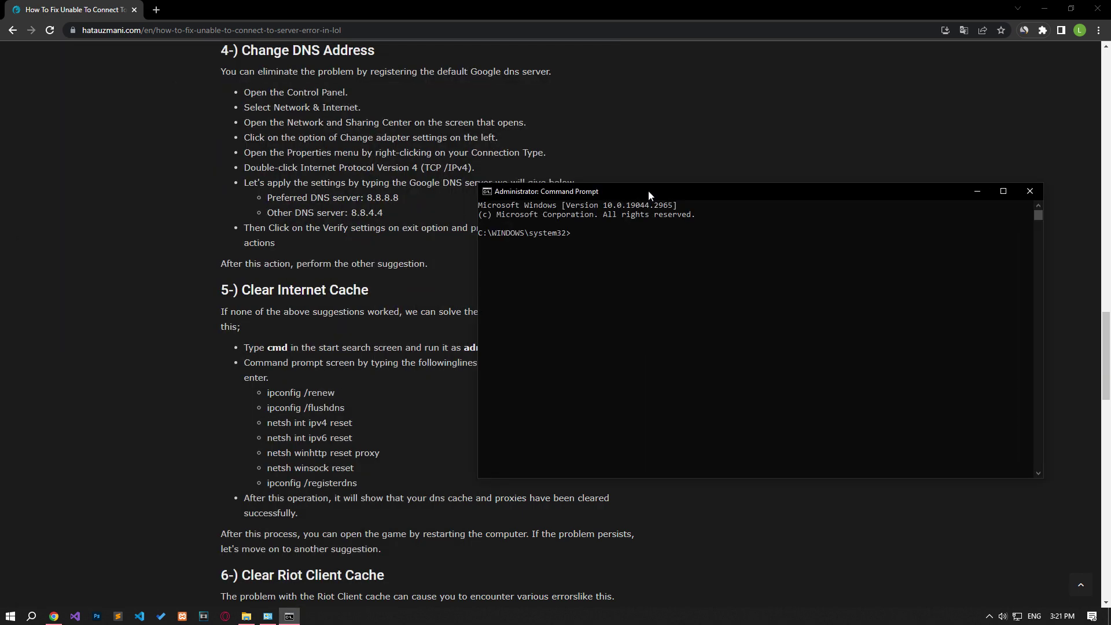
Run ipconfig /renew, /flushdns, the netsh IPv4, IPv6 and Winsock resets, and ipconfig /registerdns
{"action": "triple_click", "coordinate": [299, 393]}
{"action": "triple_click", "coordinate": [306, 408]}
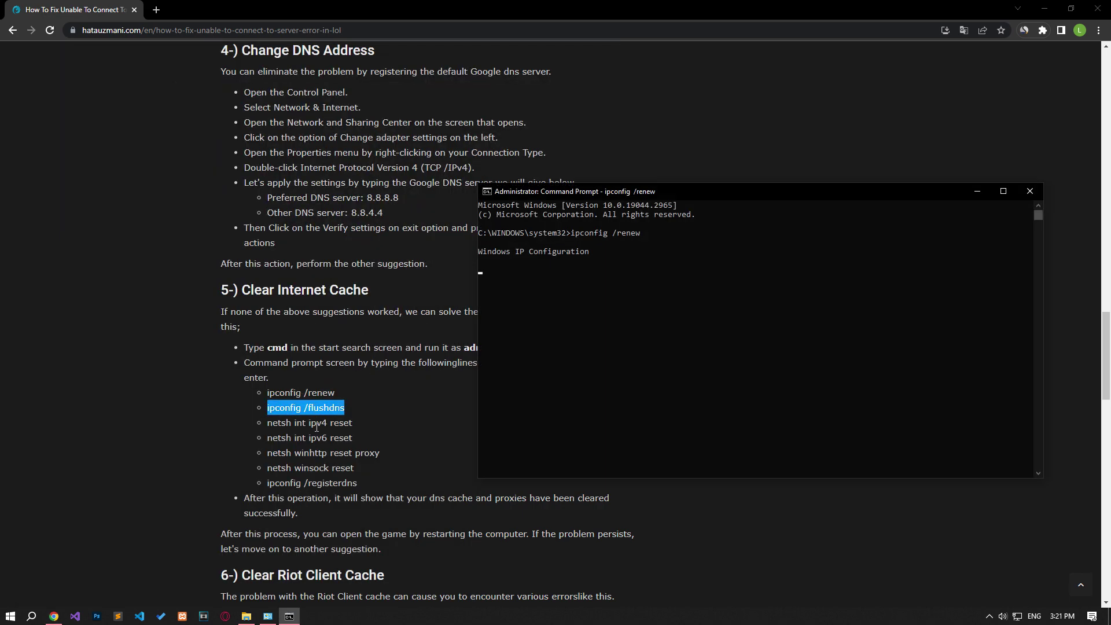
{"action": "triple_click", "coordinate": [316, 423]}
{"action": "triple_click", "coordinate": [317, 438]}
{"action": "triple_click", "coordinate": [317, 467]}
{"action": "triple_click", "coordinate": [317, 484]}
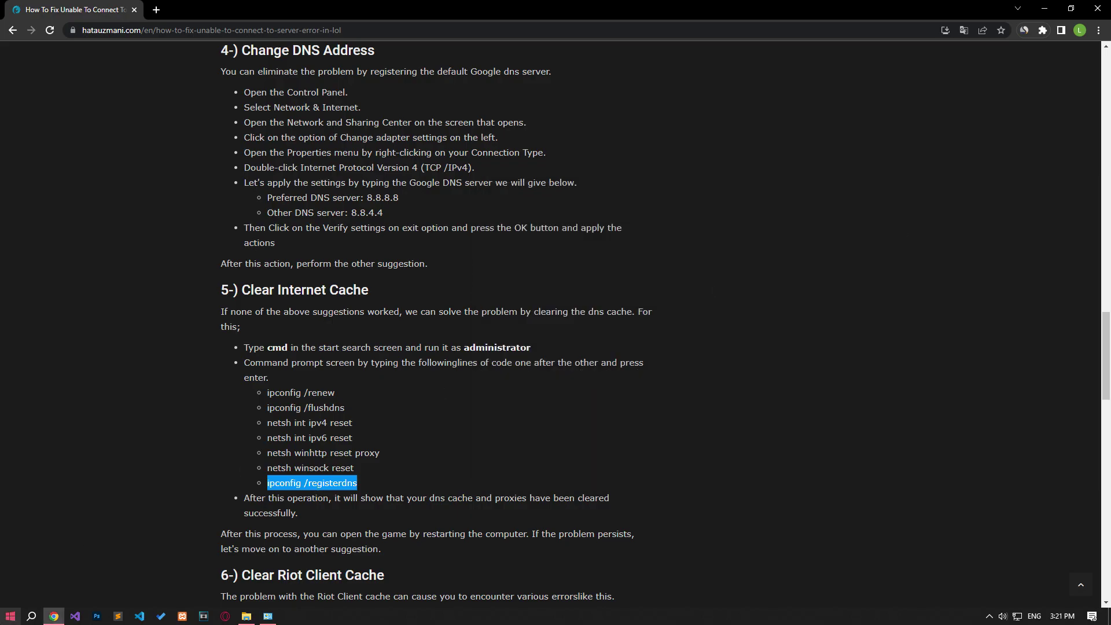
{"action": "left_click", "coordinate": [10, 616]}
{"action": "left_click", "coordinate": [14, 595]}
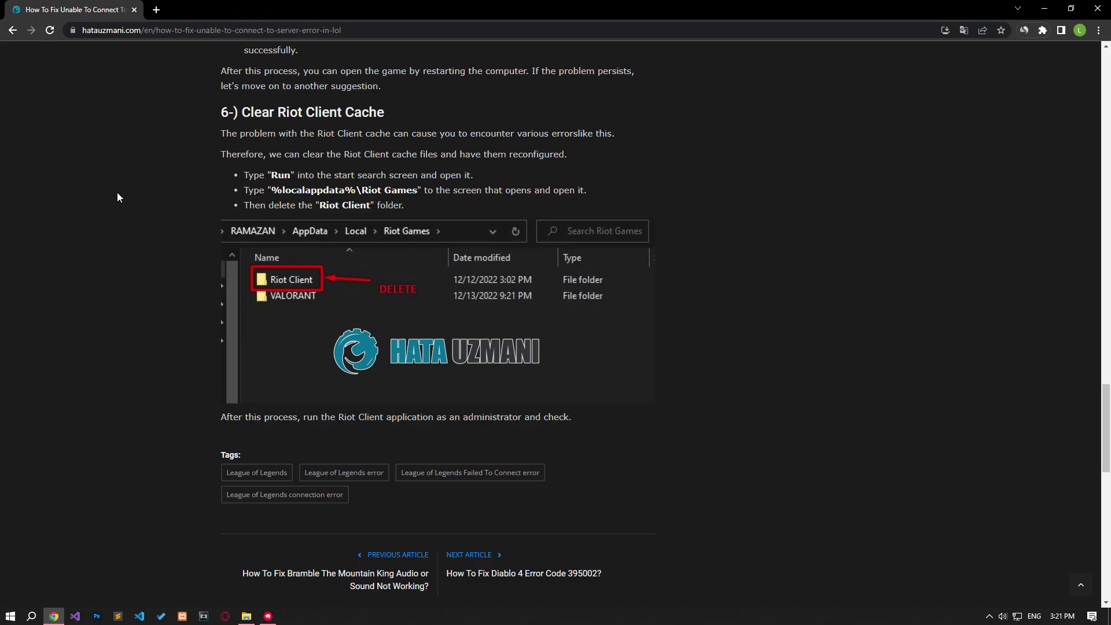
End the Riot Client (32 bit) task in Task Manager and close it
{"action": "right_click", "coordinate": [541, 616]}
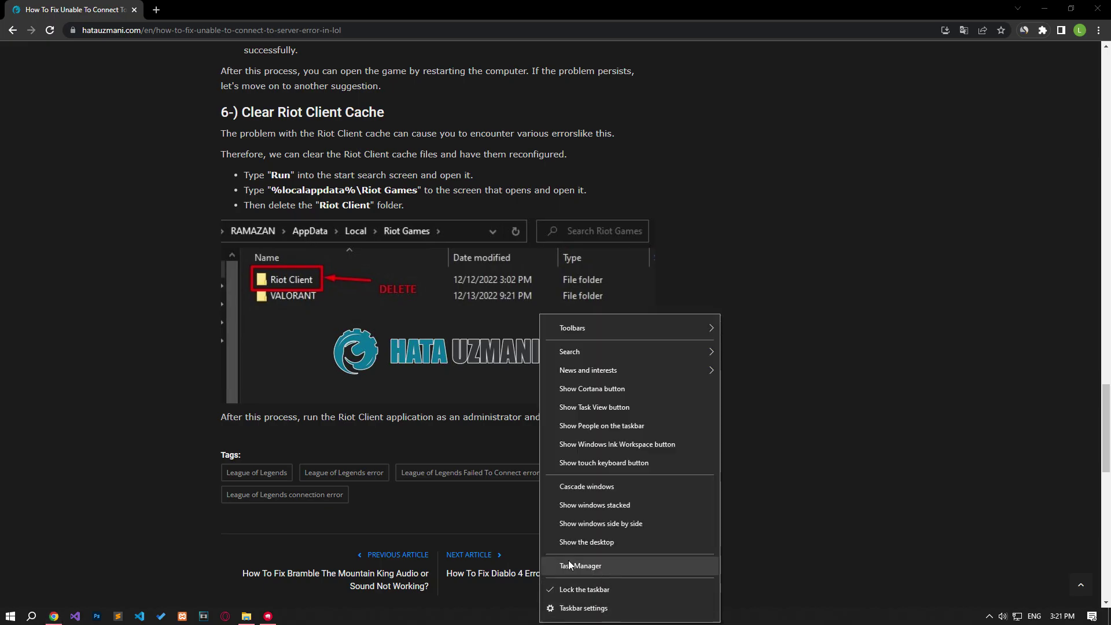
{"action": "left_click", "coordinate": [588, 565]}
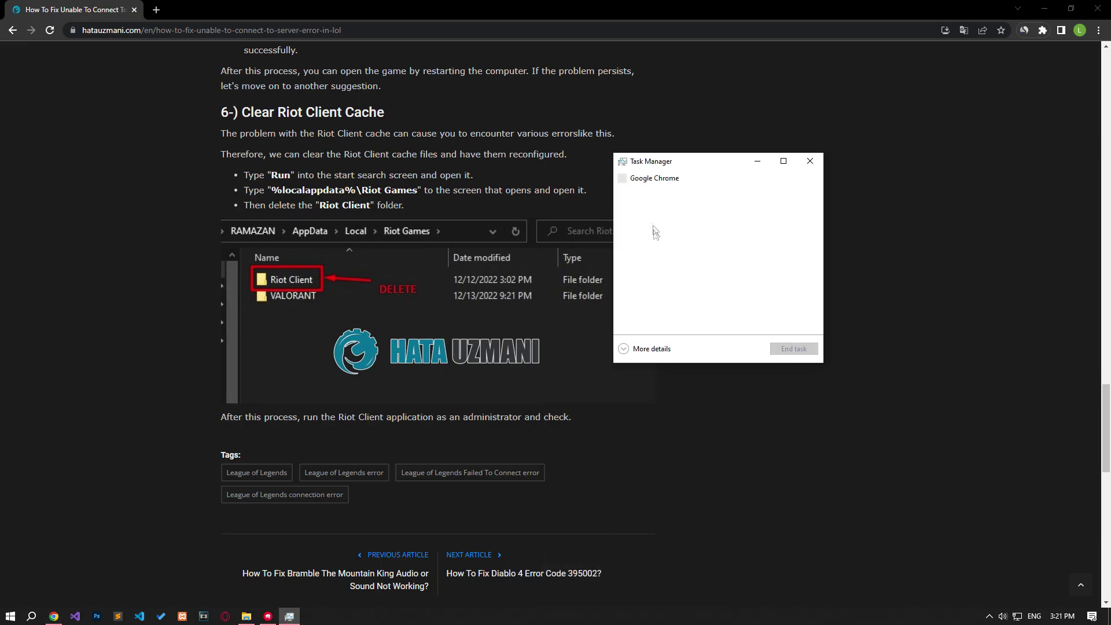
{"action": "left_click", "coordinate": [654, 195]}
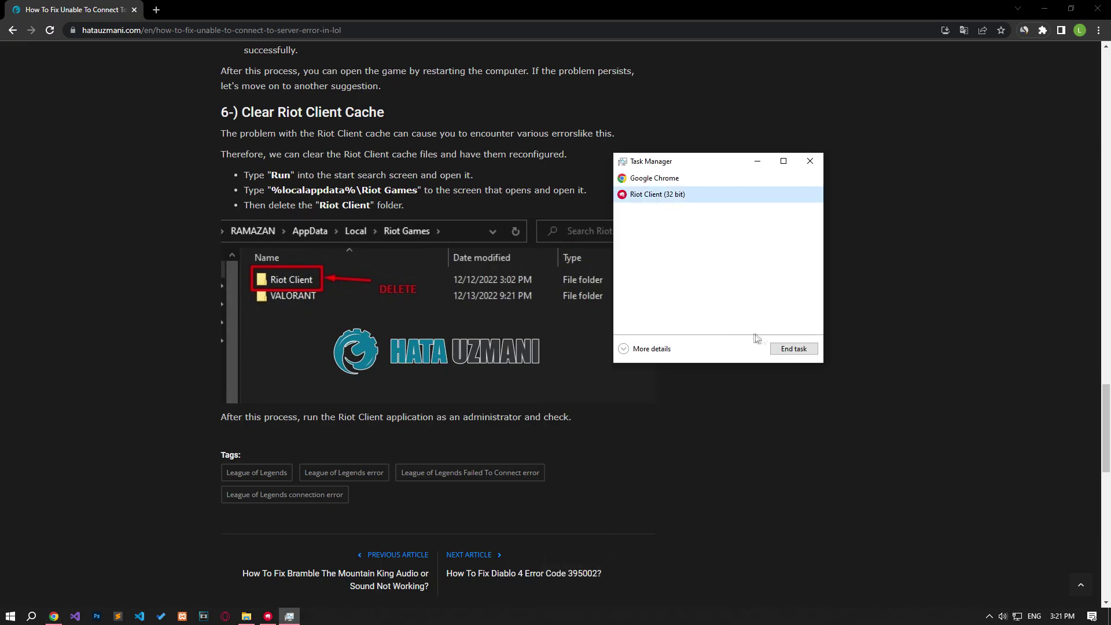
{"action": "left_click", "coordinate": [794, 349]}
{"action": "left_click", "coordinate": [810, 161]}
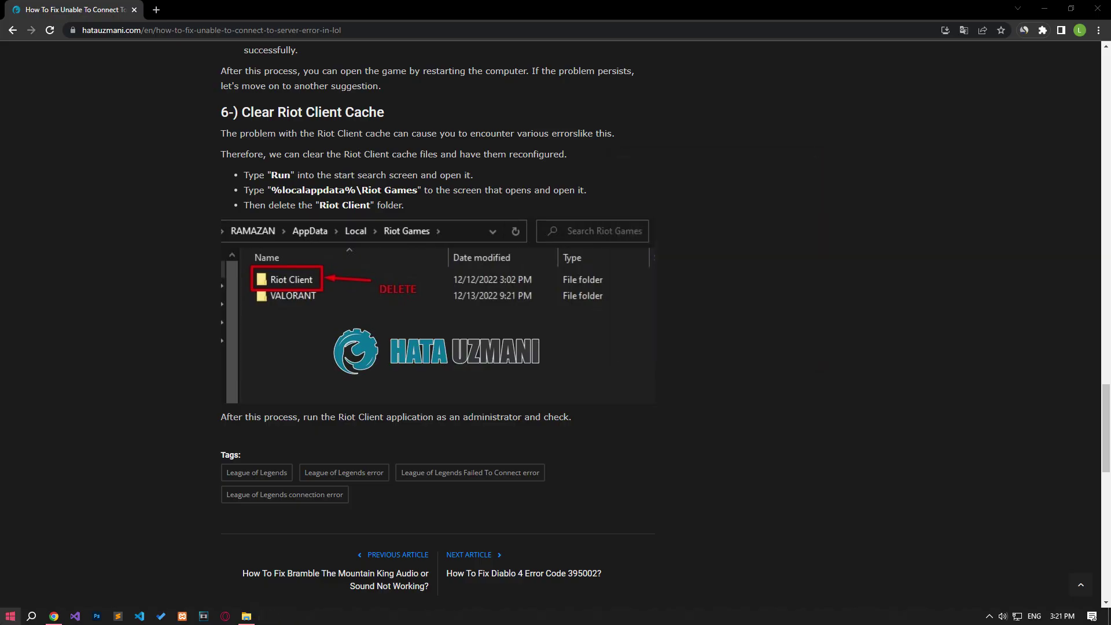
Open %localappdata%\Riot Games through Run, pasting the path copied from the guide
{"action": "key", "text": "super"}
{"action": "type", "text": "run"}
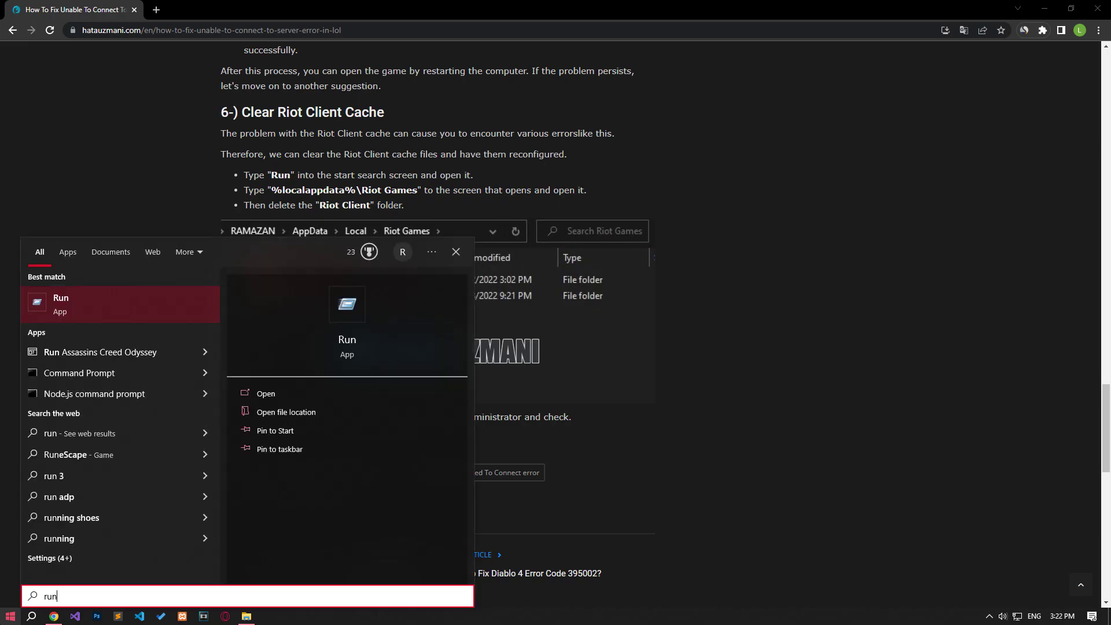
{"action": "left_click", "coordinate": [90, 305]}
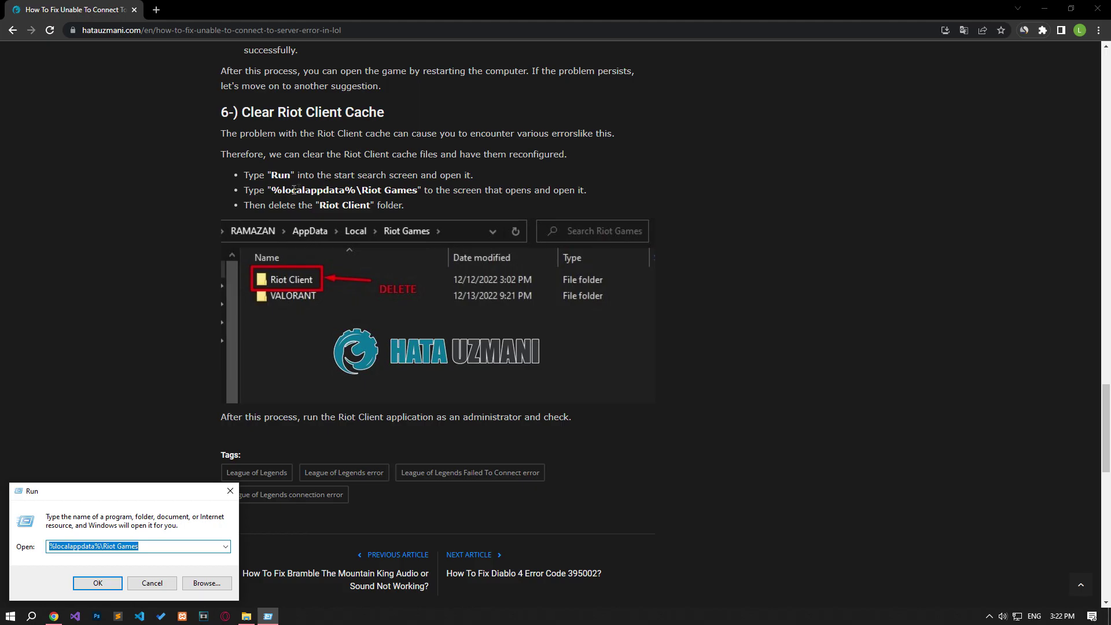
{"action": "left_click_drag", "start_coordinate": [273, 191], "coordinate": [417, 191]}
{"action": "right_click", "coordinate": [416, 191]}
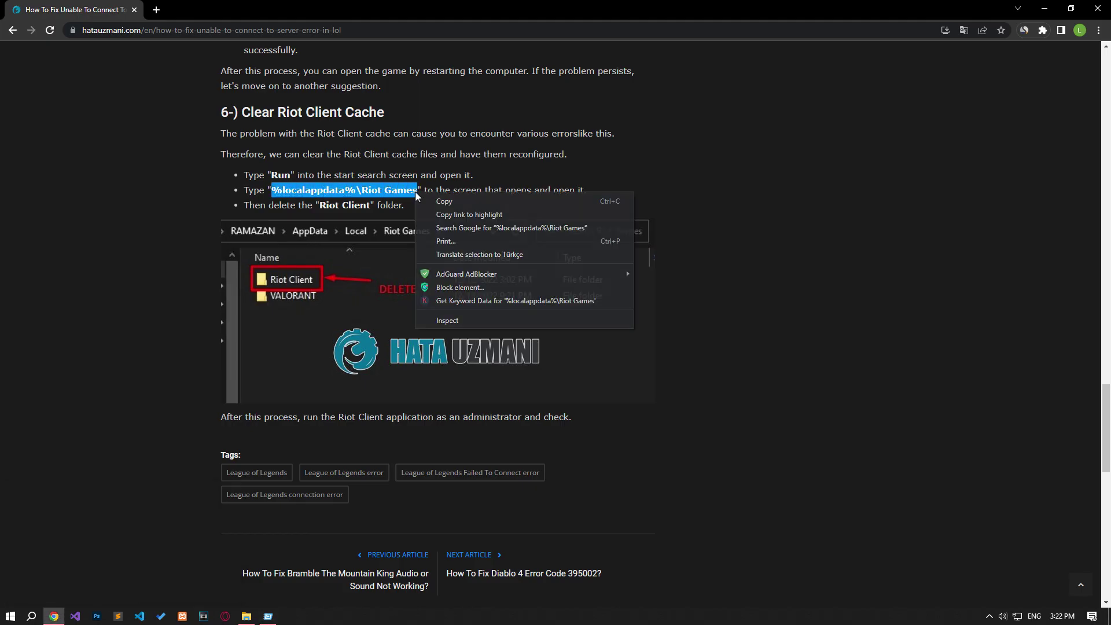
{"action": "left_click", "coordinate": [435, 201]}
{"action": "left_click", "coordinate": [268, 616]}
{"action": "key", "text": "BackSpace"}
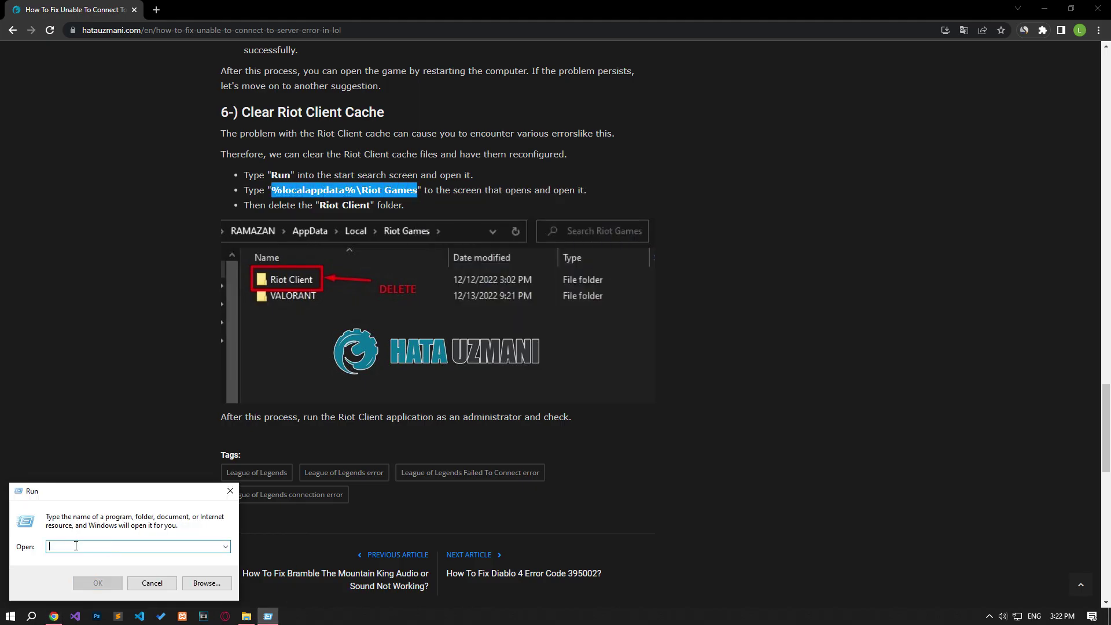
{"action": "right_click", "coordinate": [77, 546]}
{"action": "left_click", "coordinate": [104, 436]}
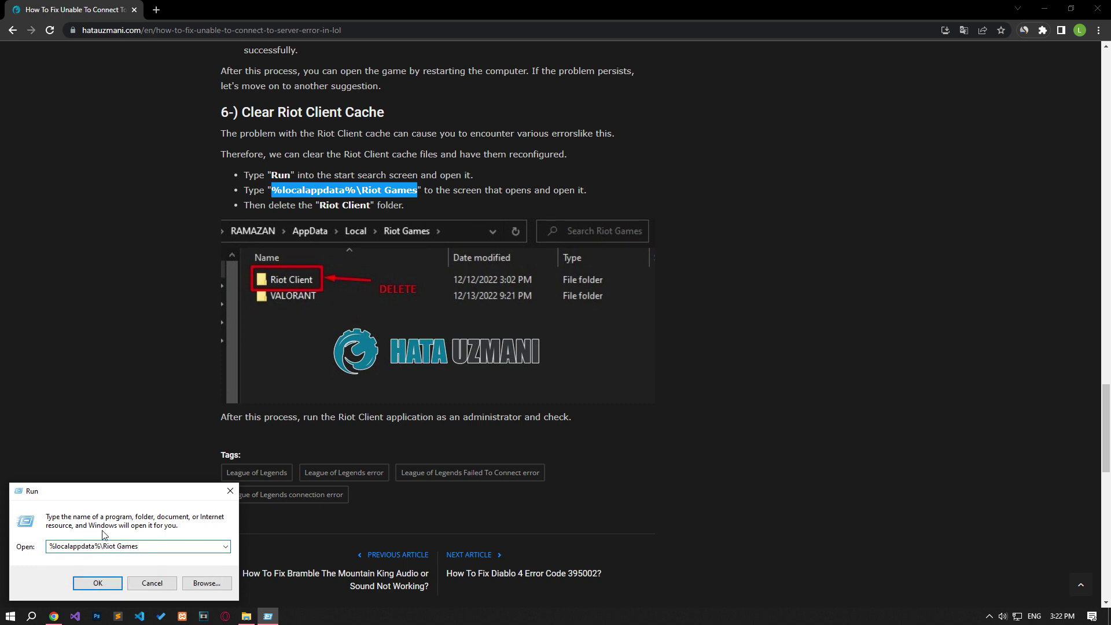
{"action": "left_click", "coordinate": [109, 588]}
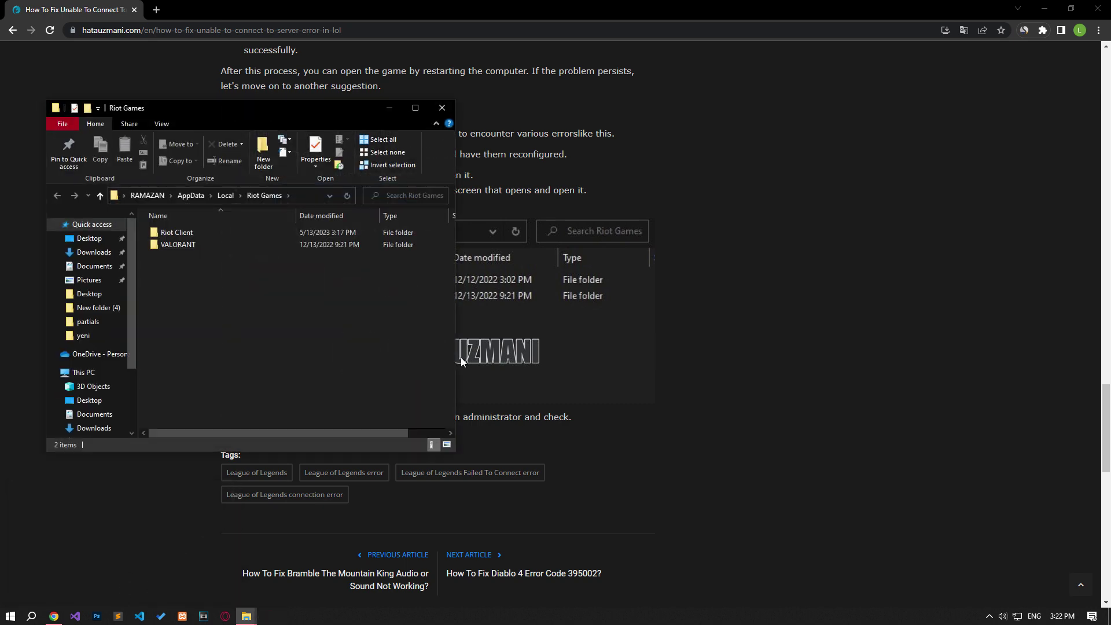
Delete the Riot Client folder and close the Riot Games window
{"action": "left_click", "coordinate": [177, 234]}
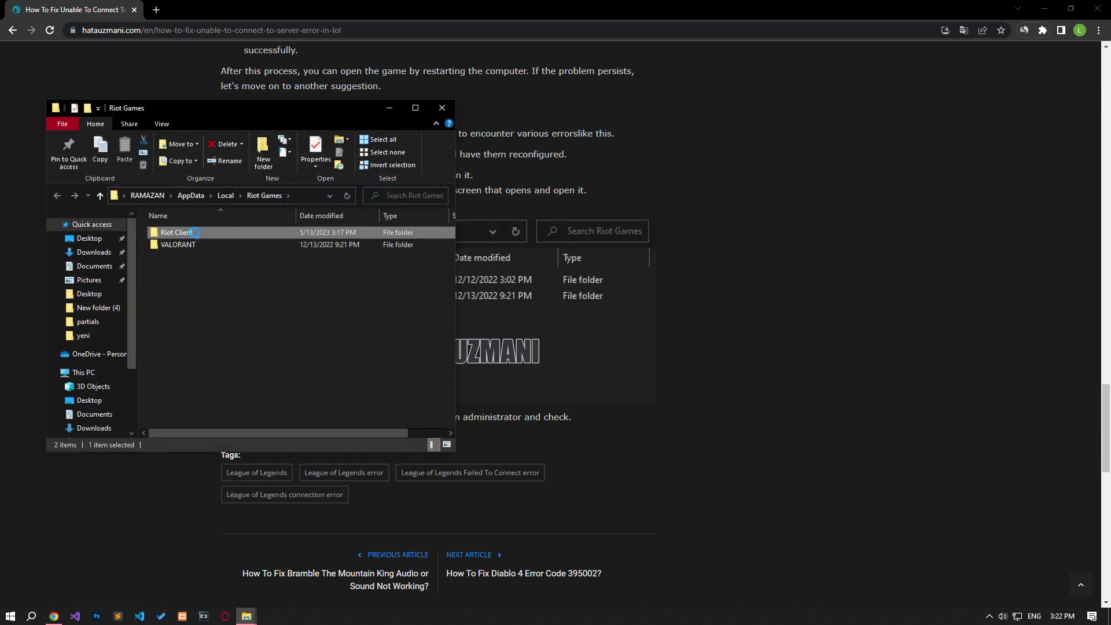
{"action": "right_click", "coordinate": [195, 233]}
{"action": "left_click", "coordinate": [226, 525]}
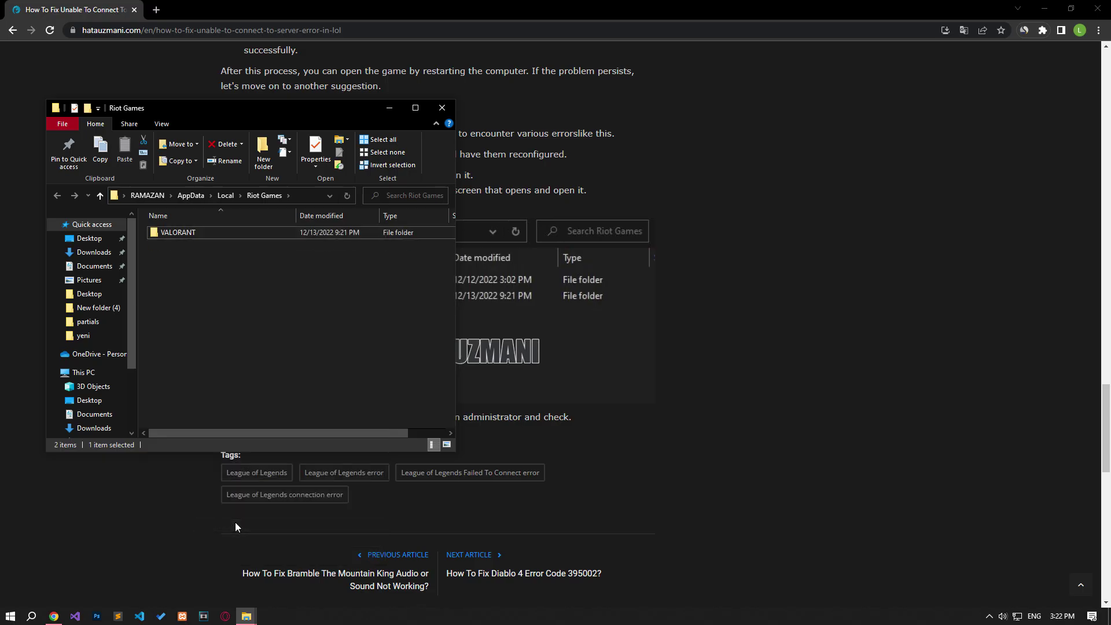
{"action": "left_click", "coordinate": [442, 108]}
{"action": "left_click", "coordinate": [246, 616]}
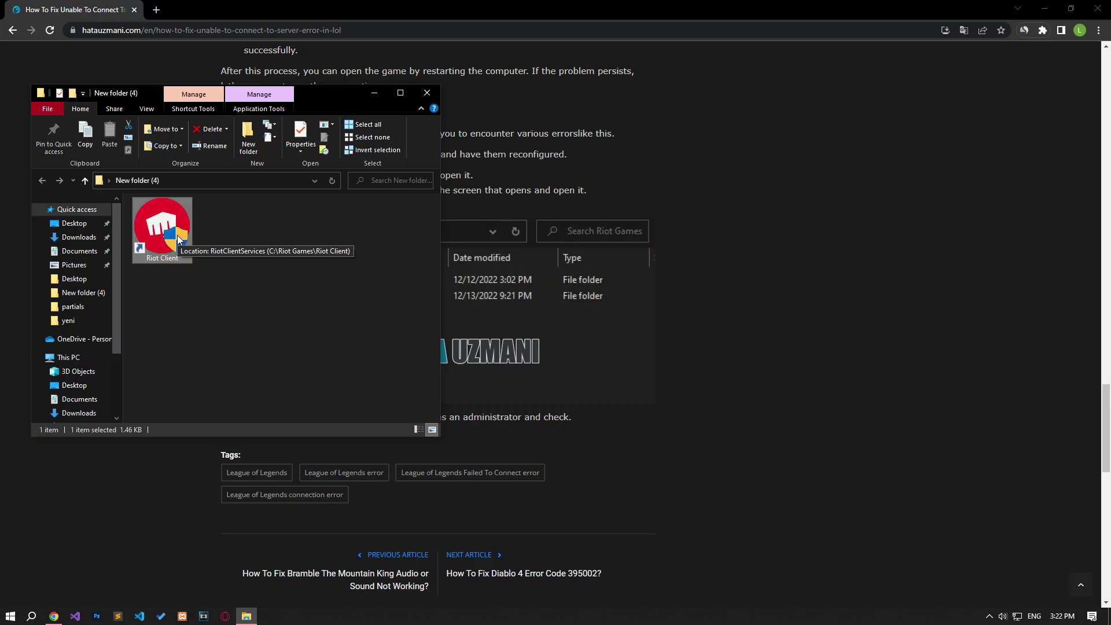